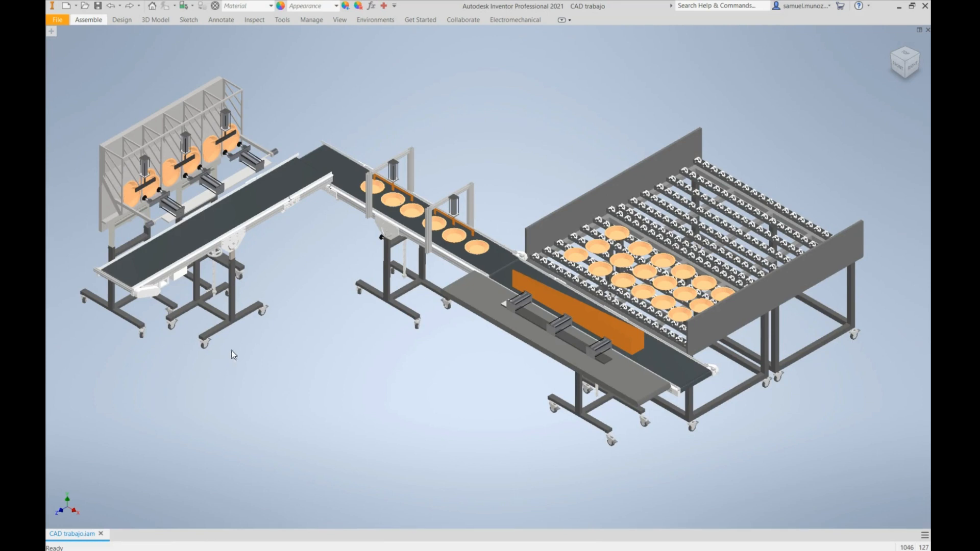
Examine the plate wall station of the assembly, including its vertical cylinders, suction-cup cylinders and plates beside the first conveyor
key(F2)
mouse_move(221, 324)
mouse_down()
mouse_move(257, 349)
mouse_move(238, 333)
mouse_up()
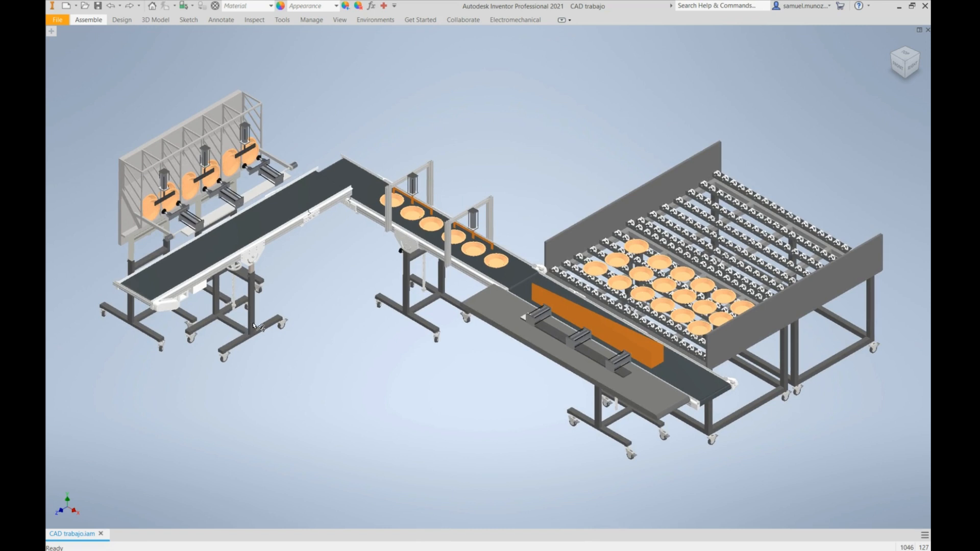
drag(213, 201, 349, 248)
scroll(332, 186, down, 11)
scroll(332, 186, up, 5)
drag(332, 186, 355, 182)
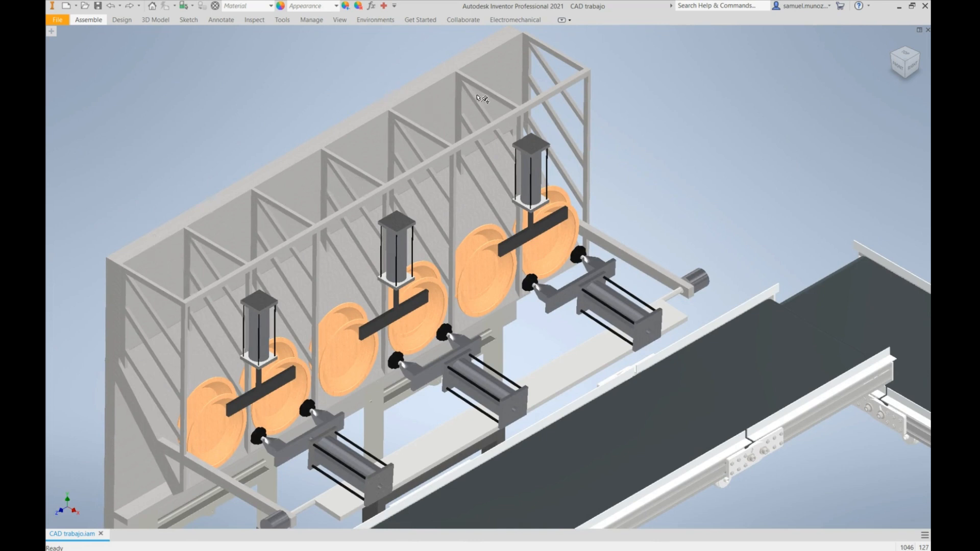
drag(458, 220, 461, 129)
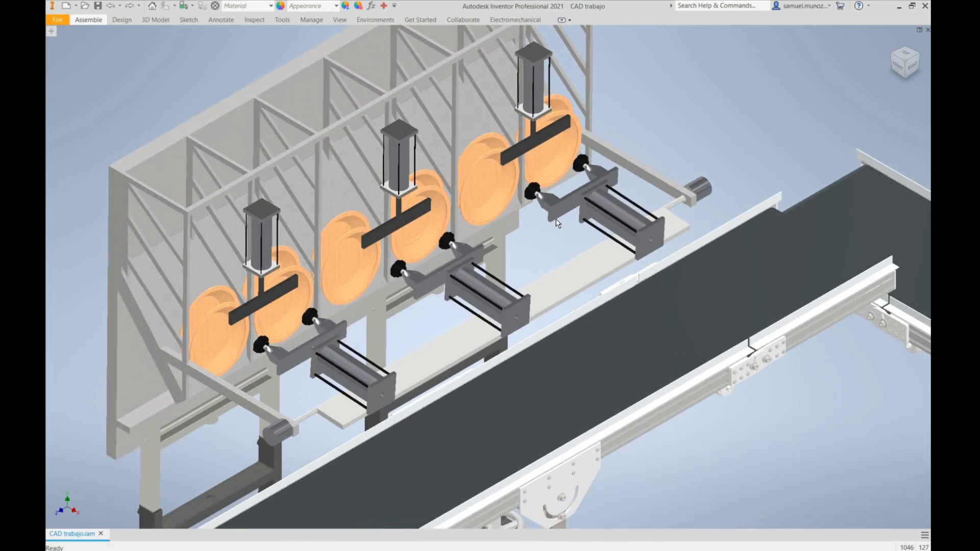
click(280, 333)
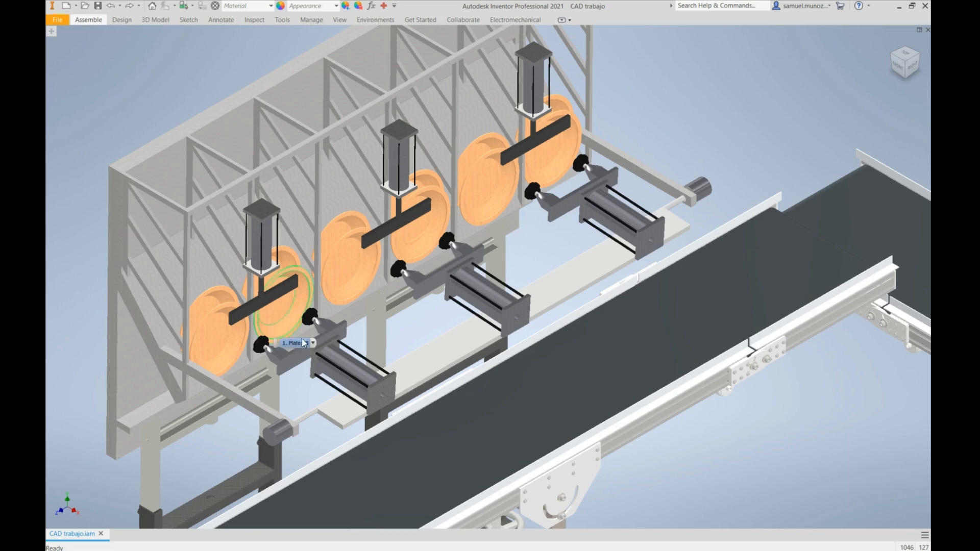
drag(437, 442, 397, 321)
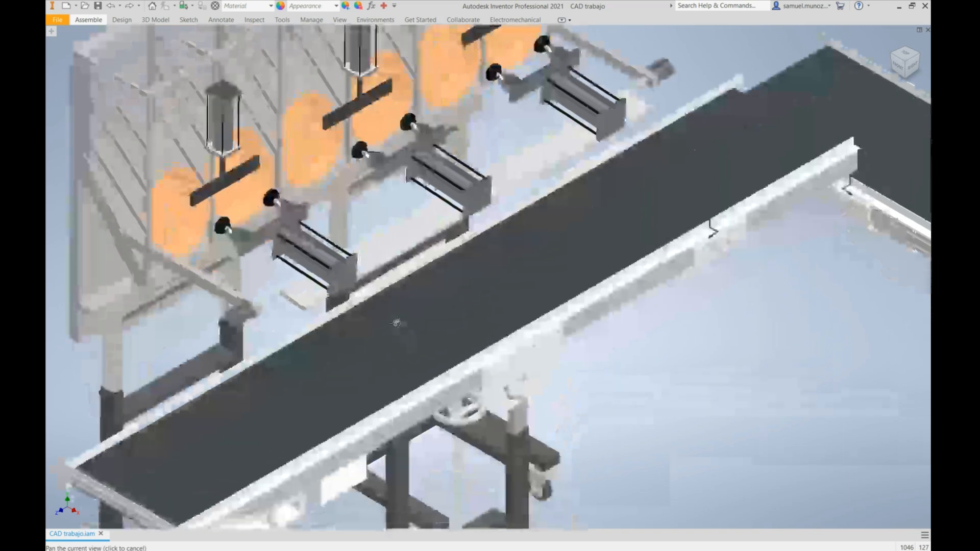
Follow the conveyor around its corner and inspect the two cylinder frames above the row of plates
drag(510, 287, 293, 284)
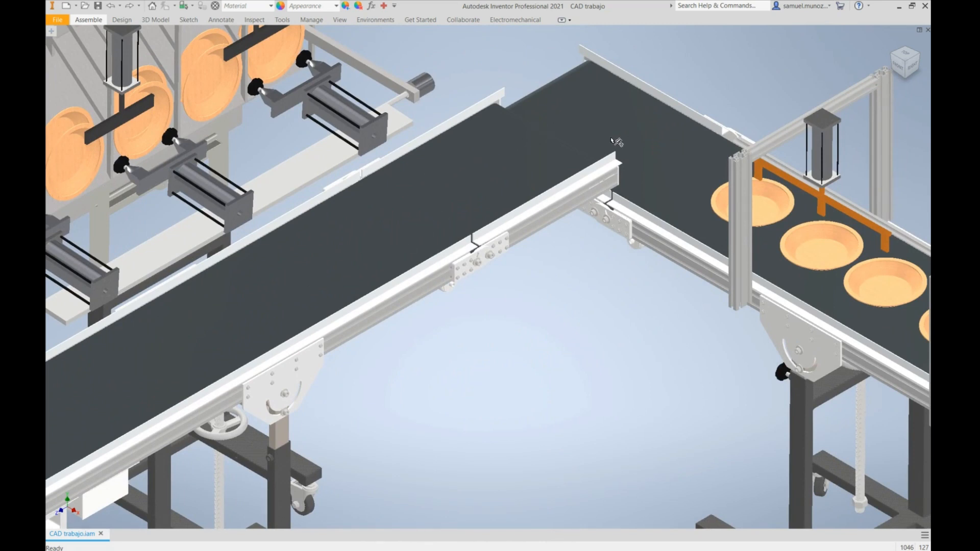
drag(615, 143, 349, 74)
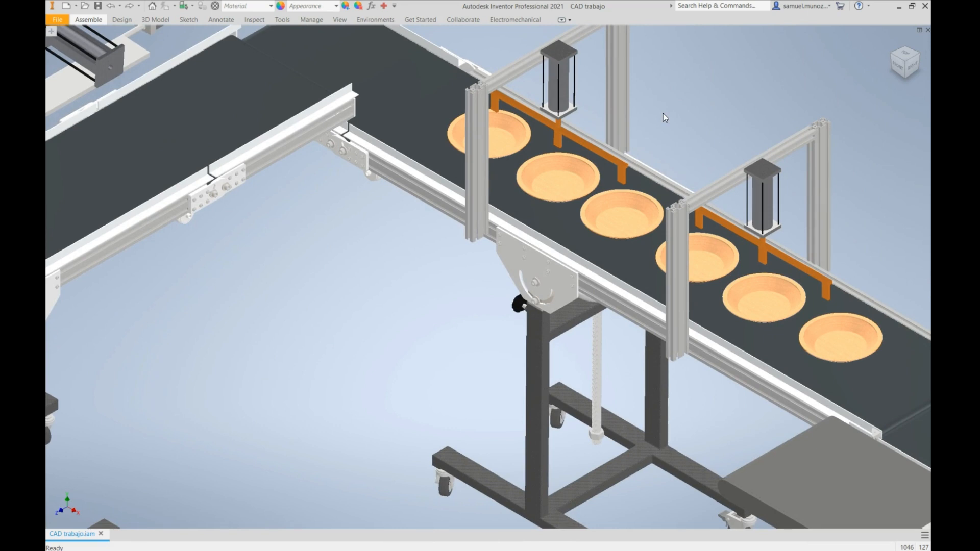
drag(698, 113, 406, 94)
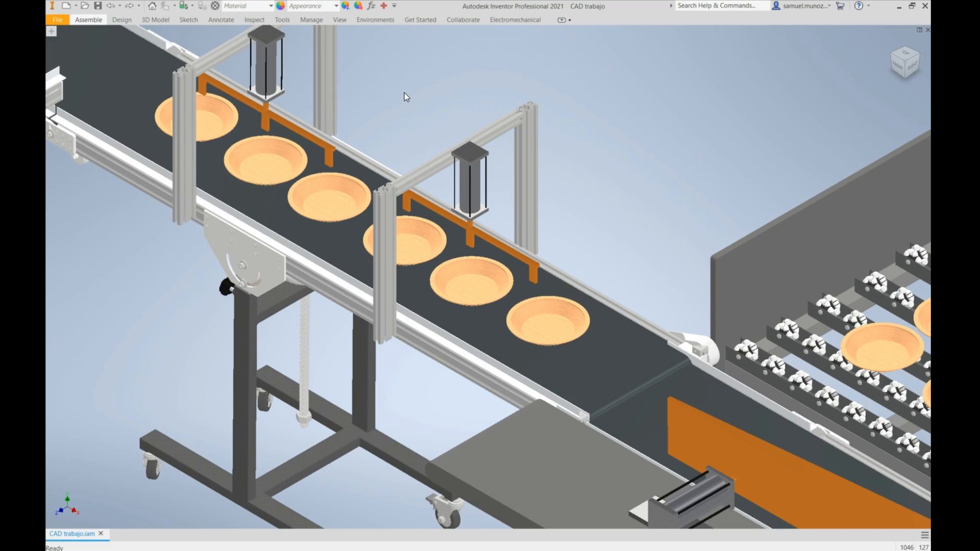
scroll(409, 96, down, 5)
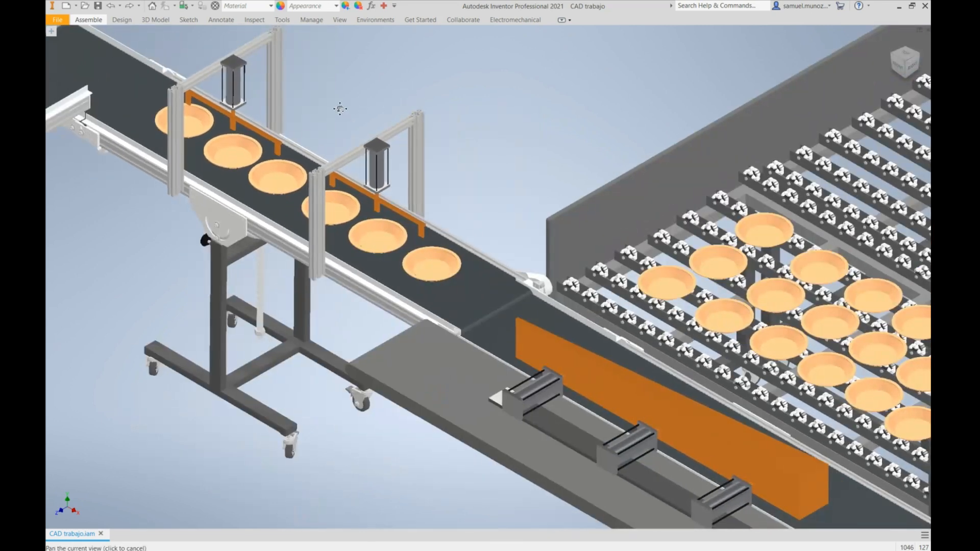
drag(340, 108, 307, 104)
Inspect the orange pusher with its cylinders and the roller rack holding the plates, viewing the rollers up close
drag(494, 206, 224, 144)
scroll(226, 144, down, 1)
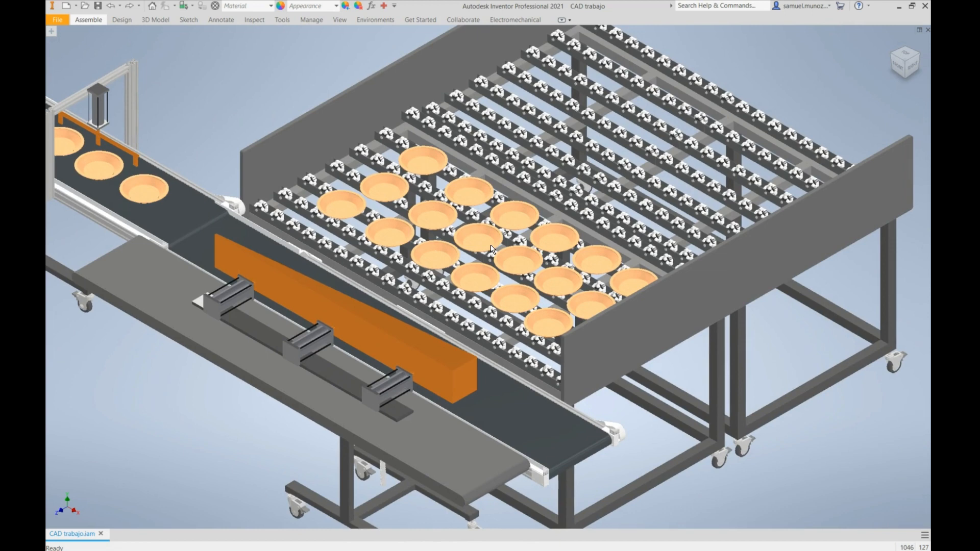
mouse_move(491, 244)
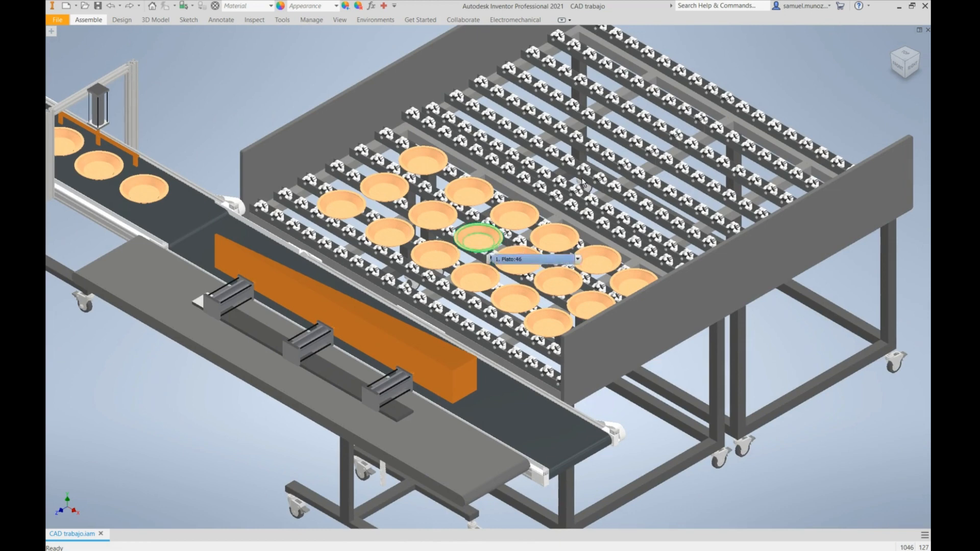
scroll(618, 155, up, 10)
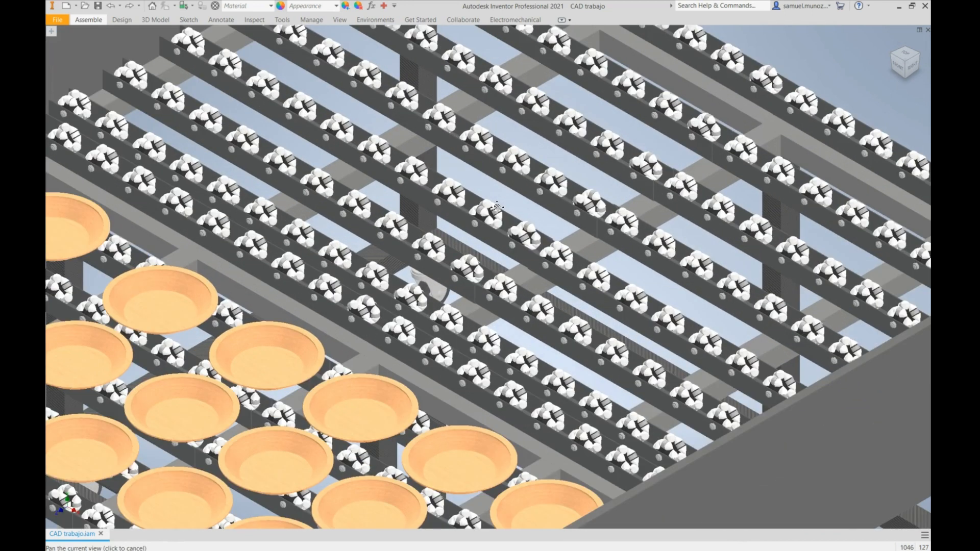
scroll(504, 191, up, 8)
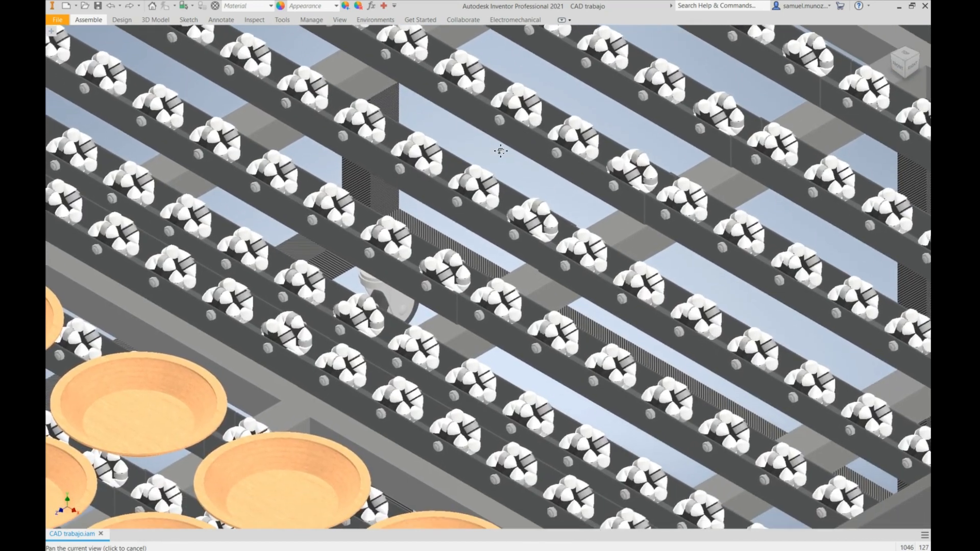
drag(506, 144, 420, 217)
scroll(420, 217, down, 6)
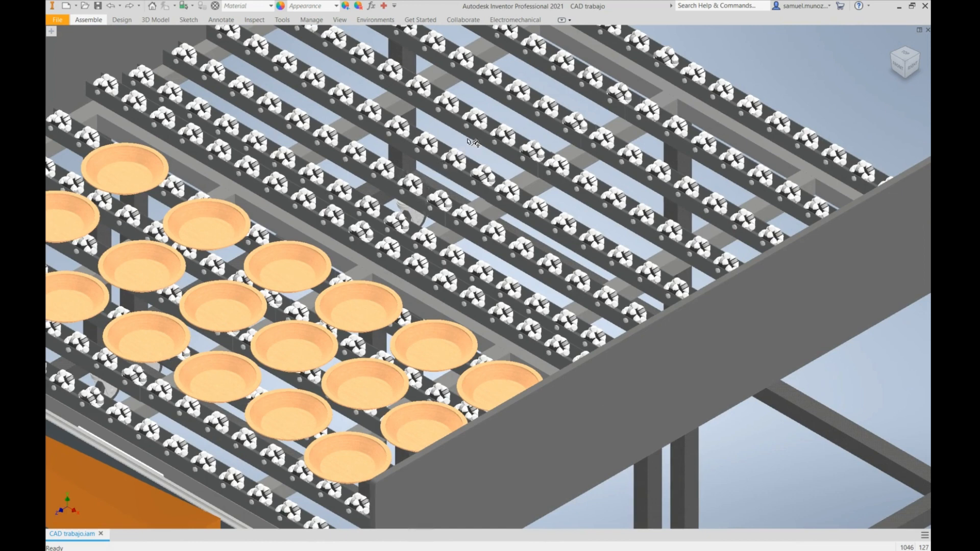
drag(434, 190, 495, 141)
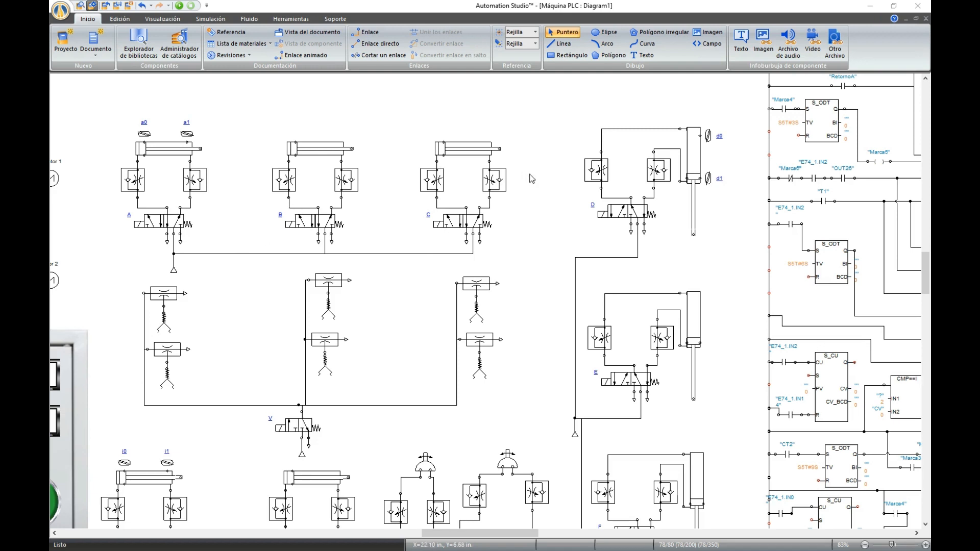
Review the pneumatic circuits for actuators A to M and vacuum valve V in the Máquina PLC diagram in Automation Studio
scroll(592, 260, down, 2)
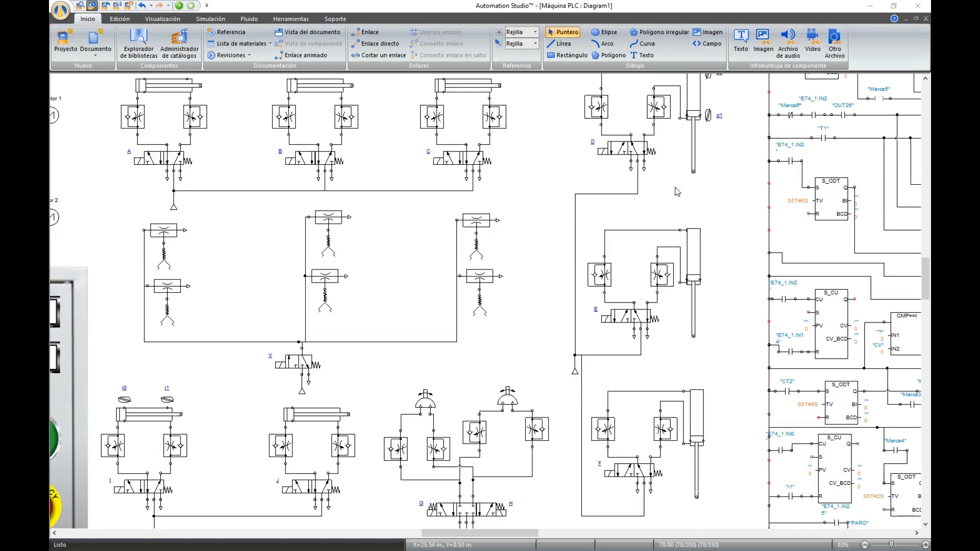
scroll(677, 191, up, 1)
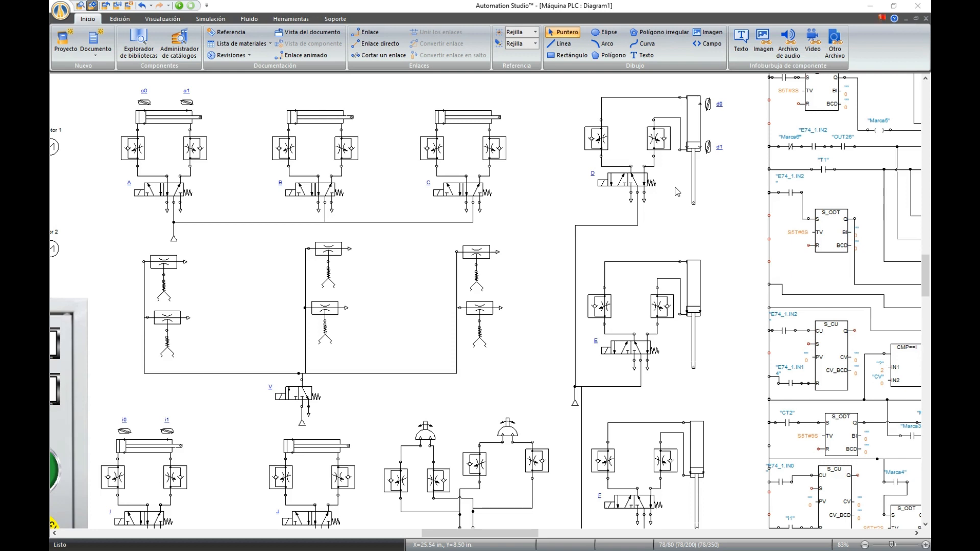
scroll(542, 276, down, 1)
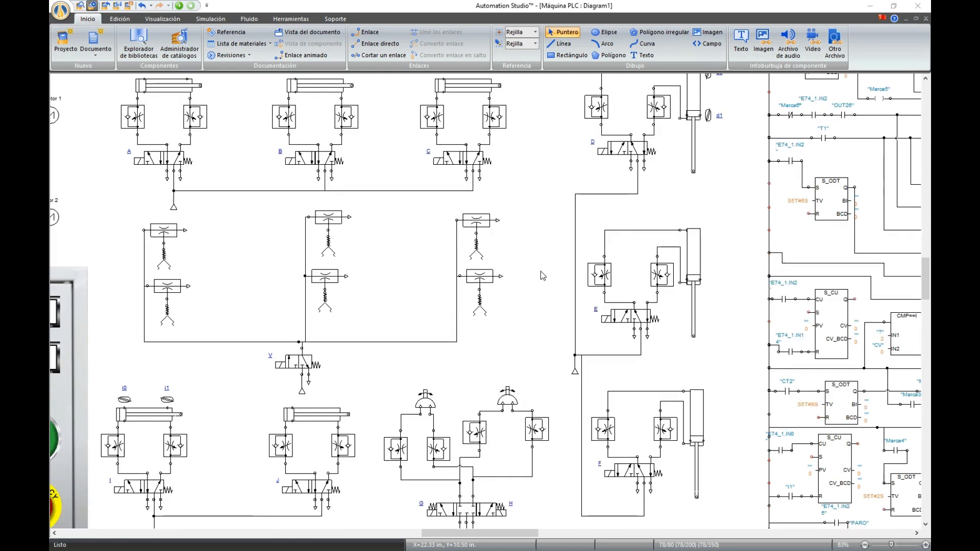
scroll(540, 271, down, 3)
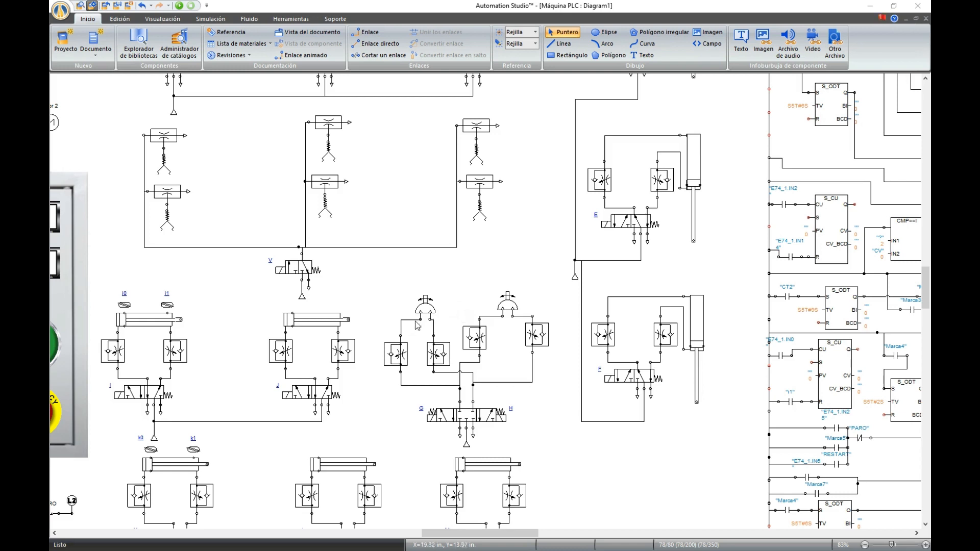
scroll(380, 320, down, 1)
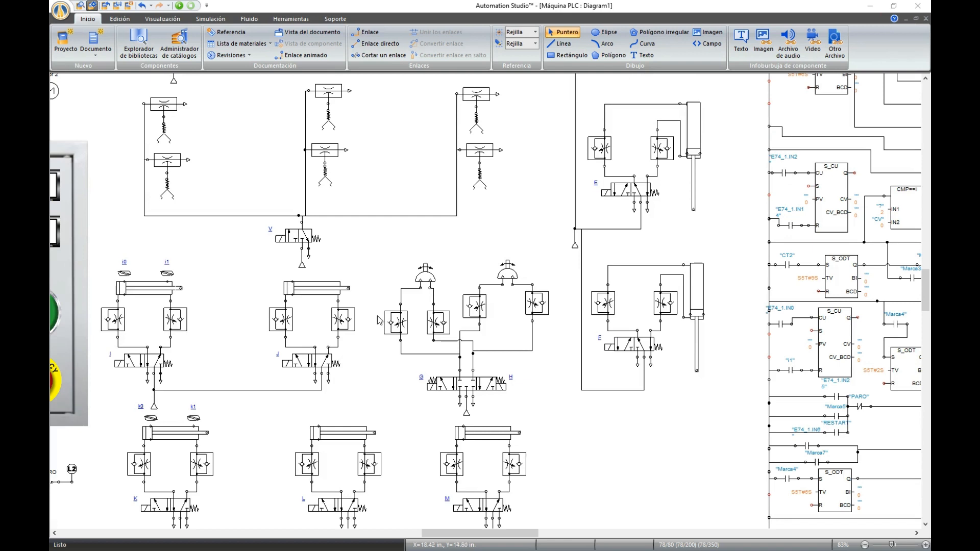
scroll(379, 320, up, 1)
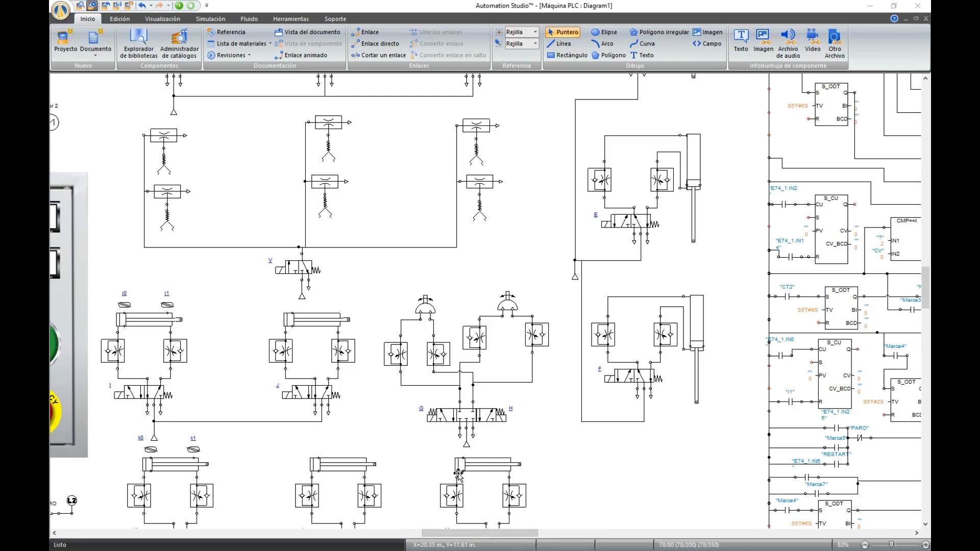
scroll(456, 474, down, 3)
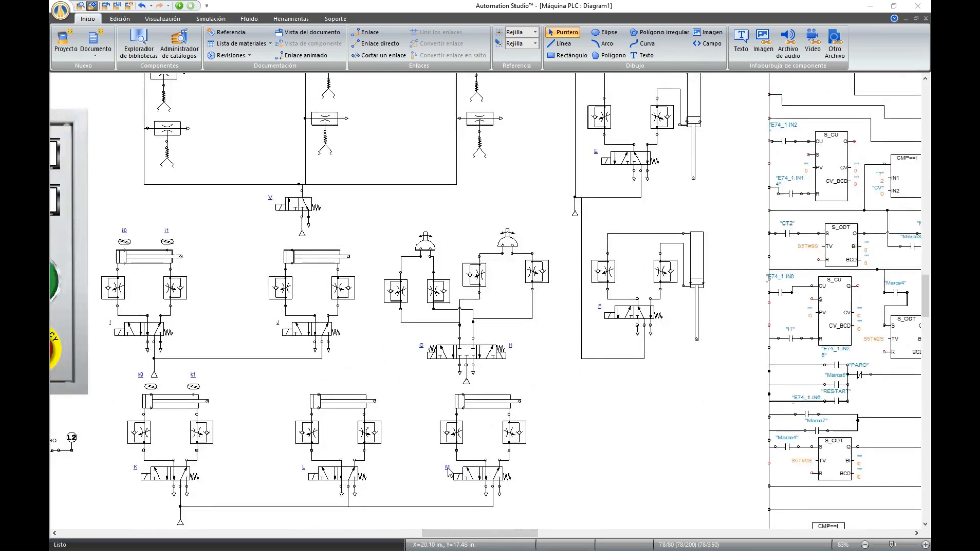
scroll(448, 472, down, 1)
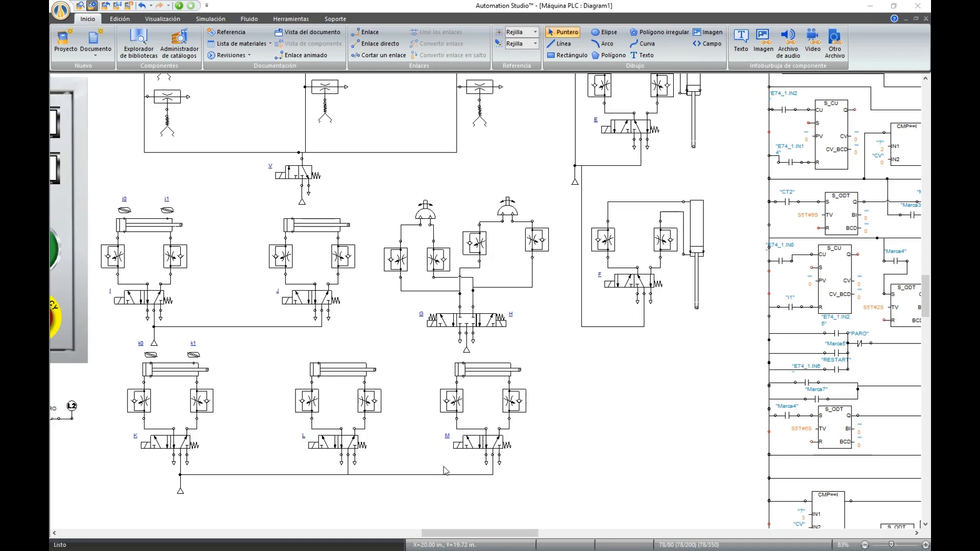
scroll(381, 427, up, 1)
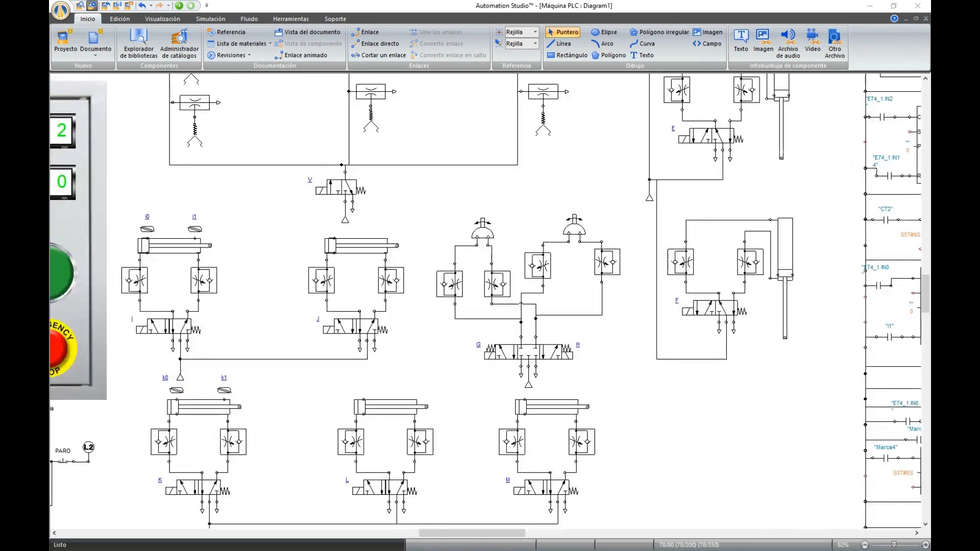
scroll(322, 280, up, 5)
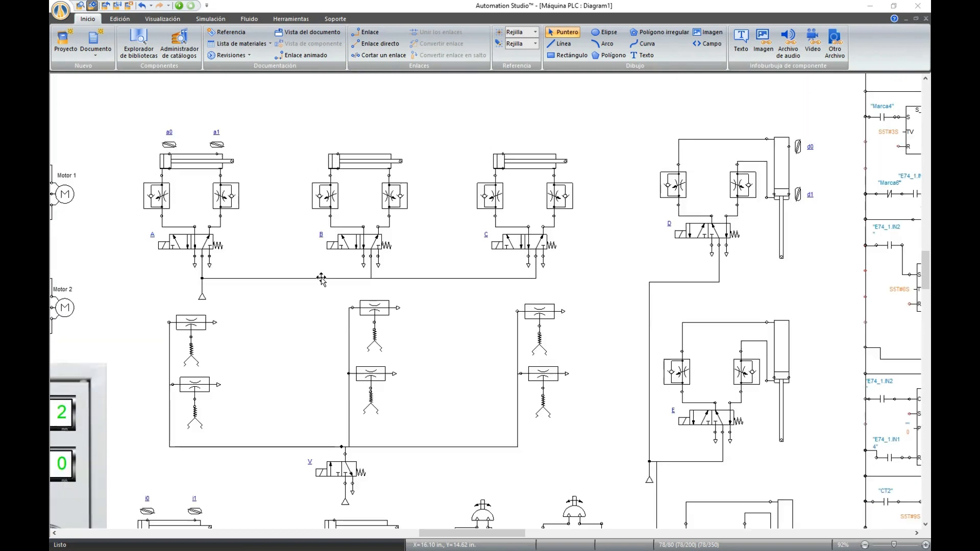
Review the power circuits of Motor 1 and Motor 2, the operator control panel and the contactor control circuit
drag(509, 533, 470, 523)
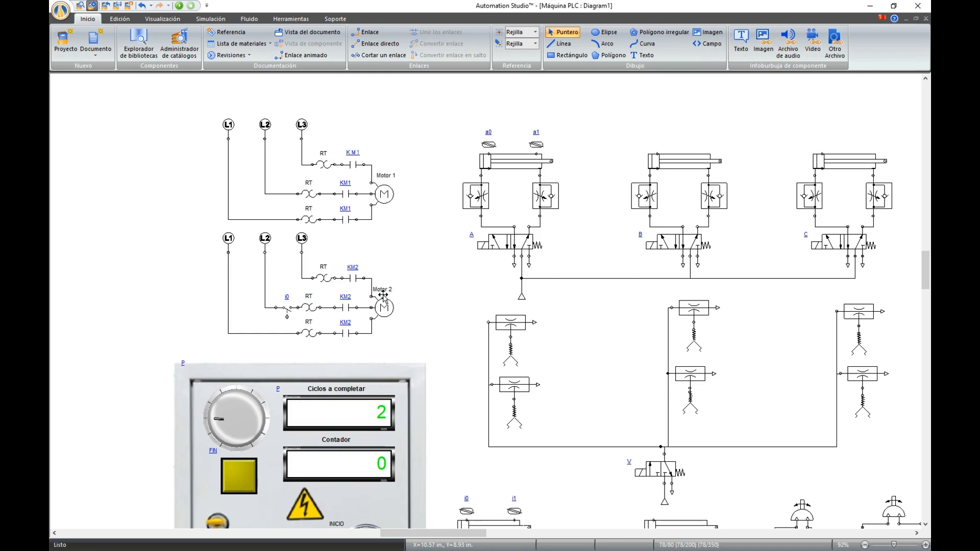
scroll(383, 295, down, 6)
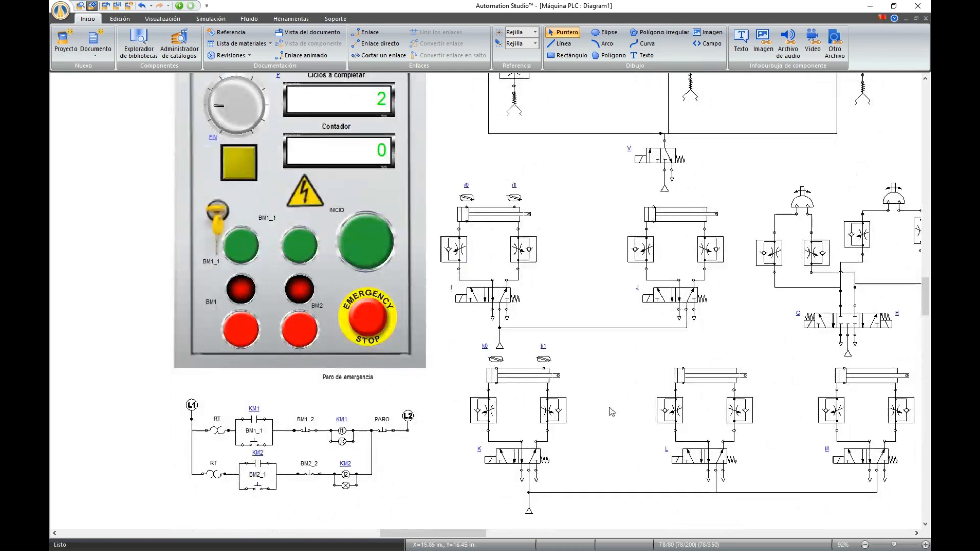
scroll(736, 443, up, 3)
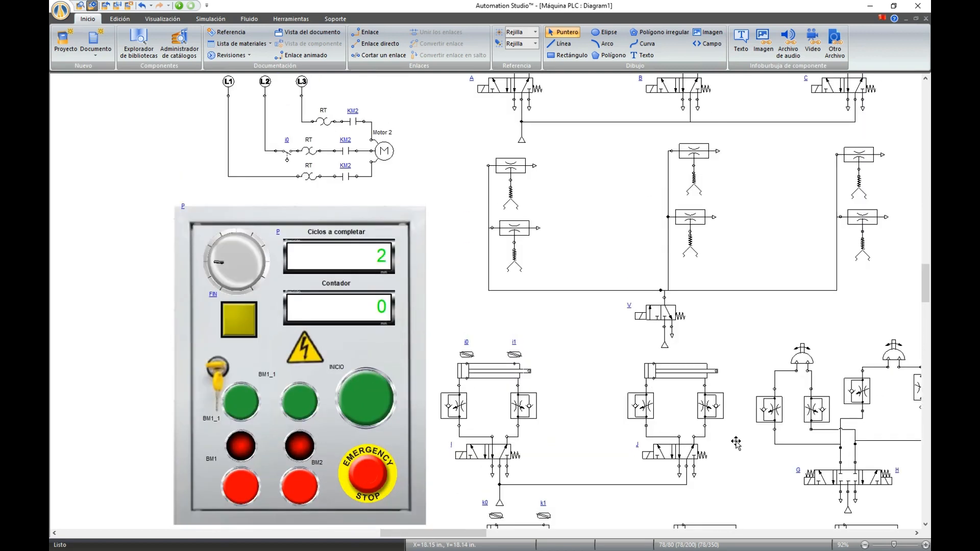
scroll(736, 443, up, 3)
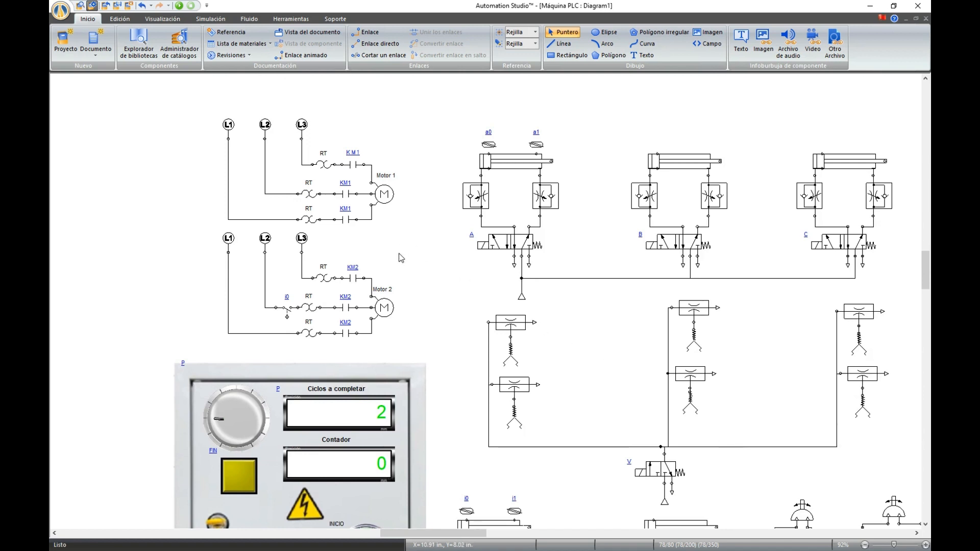
scroll(386, 276, down, 4)
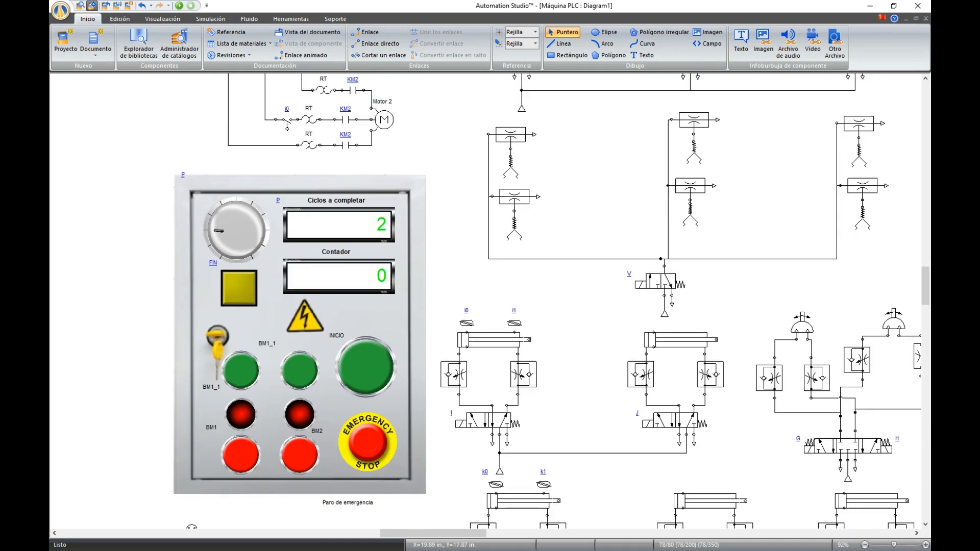
Start the simulation with the control panel in view and adjust the cycles-to-complete dial to 2
click(925, 545)
click(926, 545)
click(926, 545)
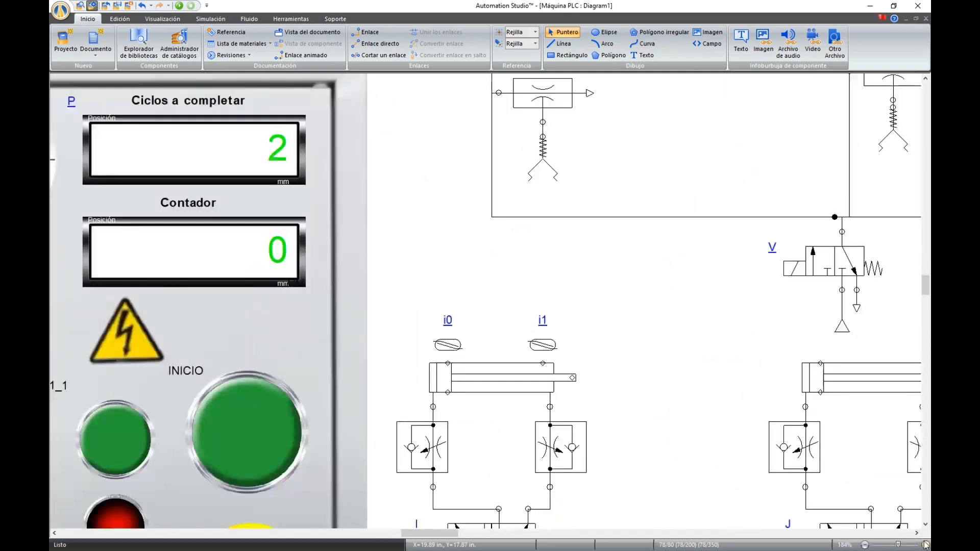
click(864, 545)
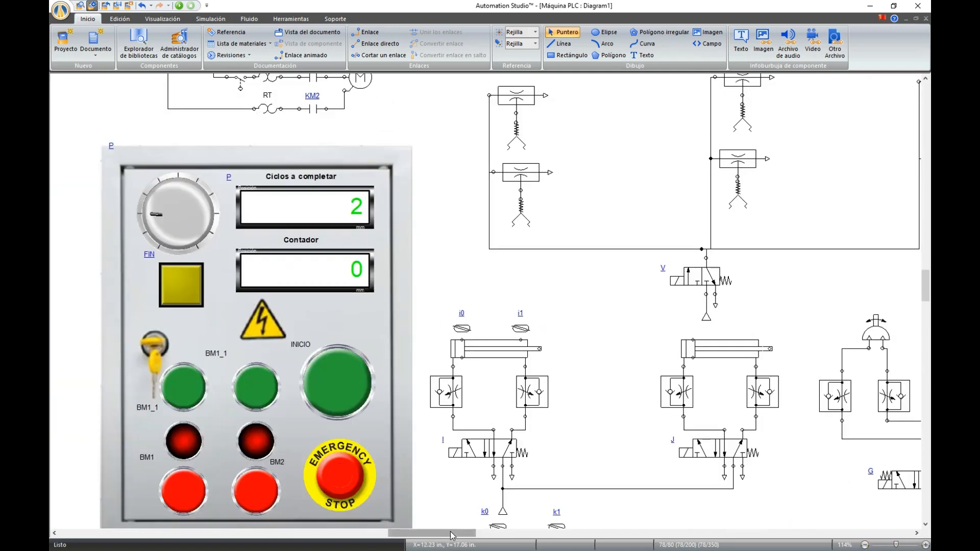
drag(459, 533, 435, 534)
scroll(466, 482, down, 1)
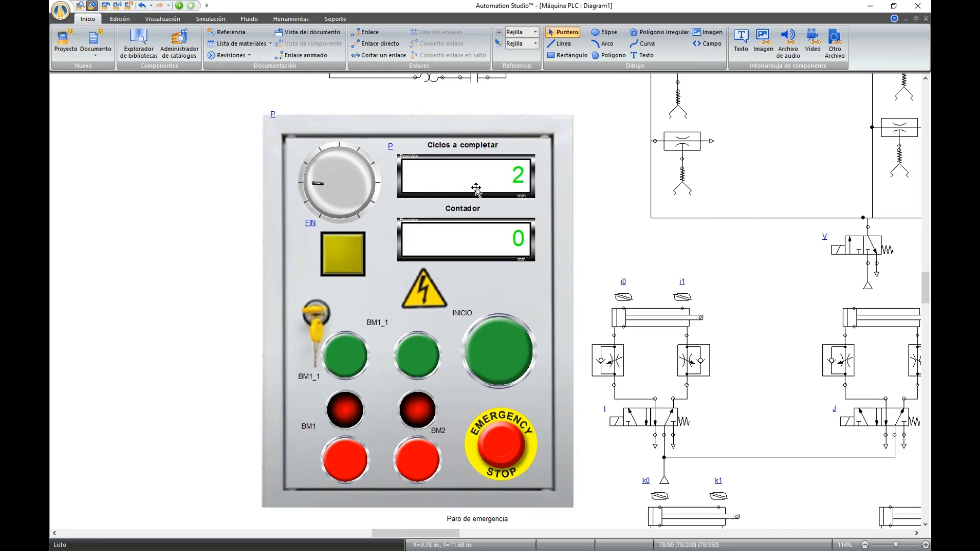
click(180, 6)
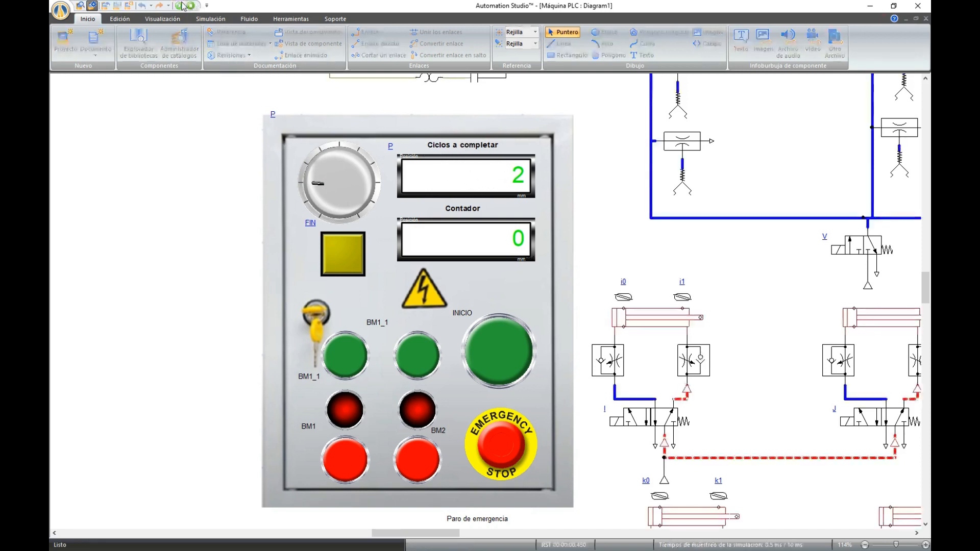
drag(318, 184, 294, 182)
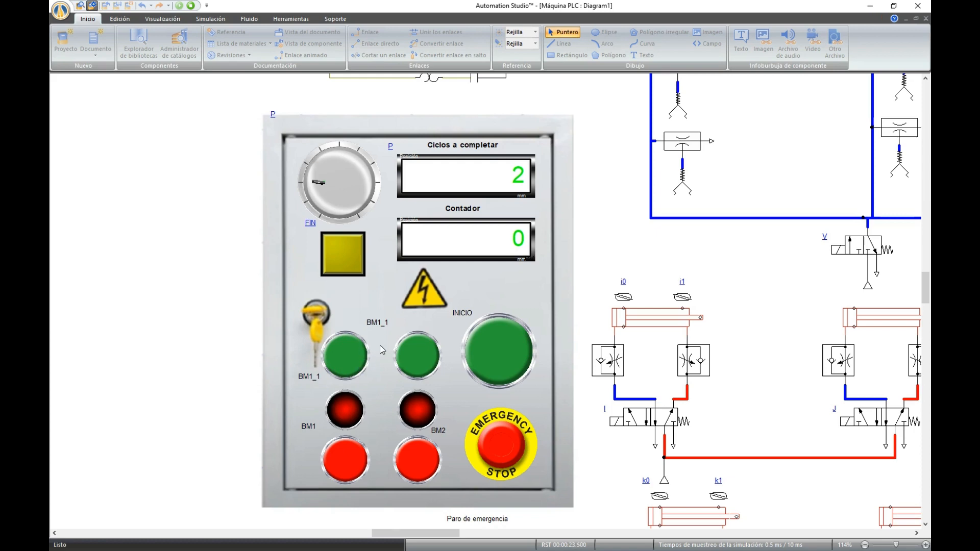
Start Motor 1 from the control panel and check its KM1 contacts in the power circuit
scroll(407, 313, up, 5)
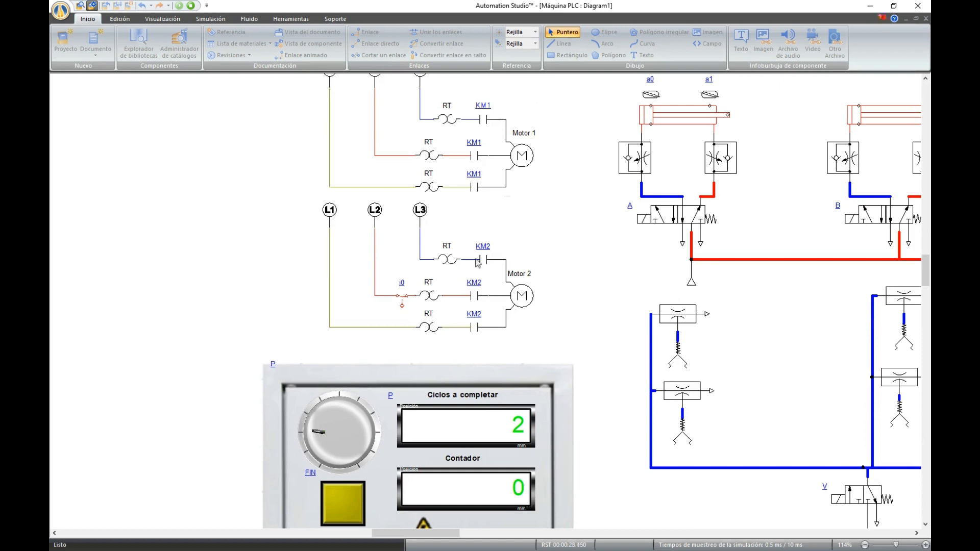
scroll(474, 260, down, 5)
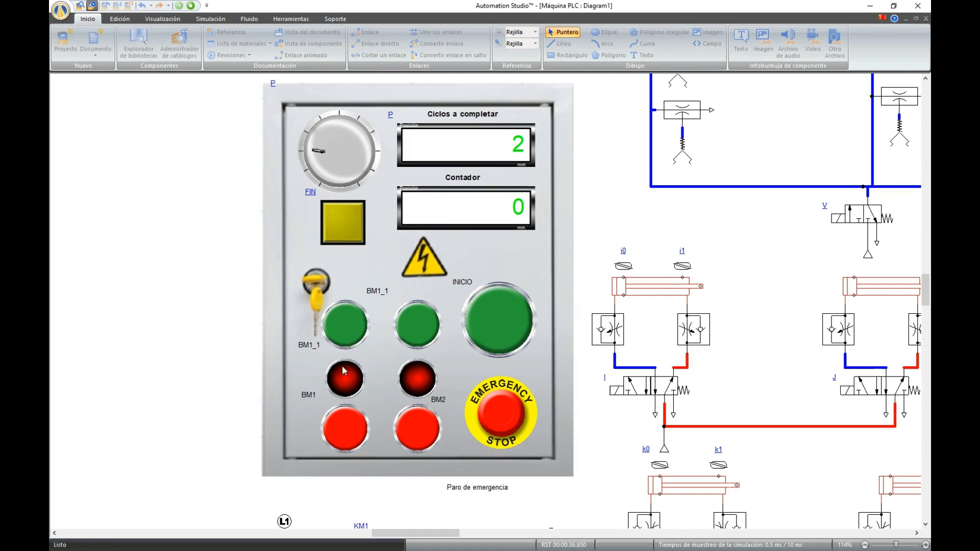
click(346, 328)
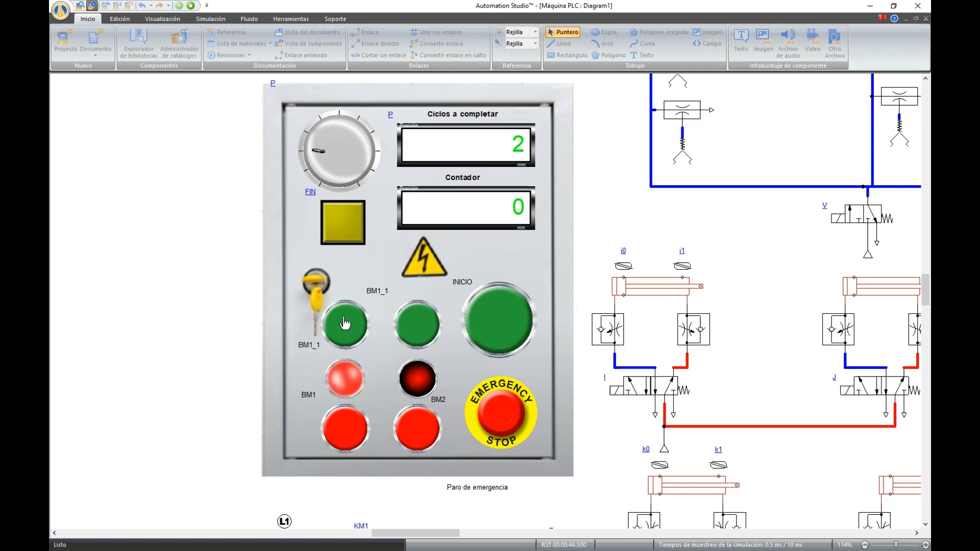
scroll(347, 374, up, 5)
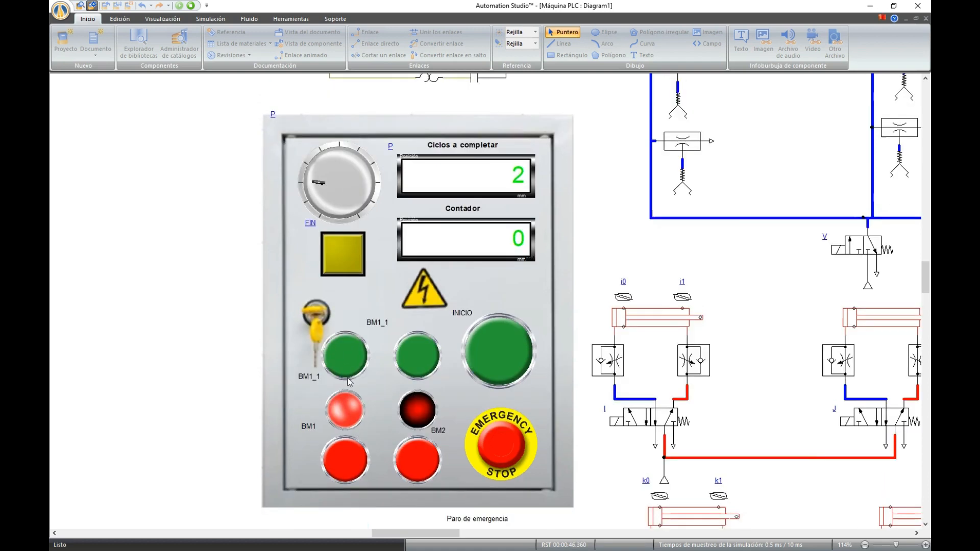
scroll(485, 258, down, 3)
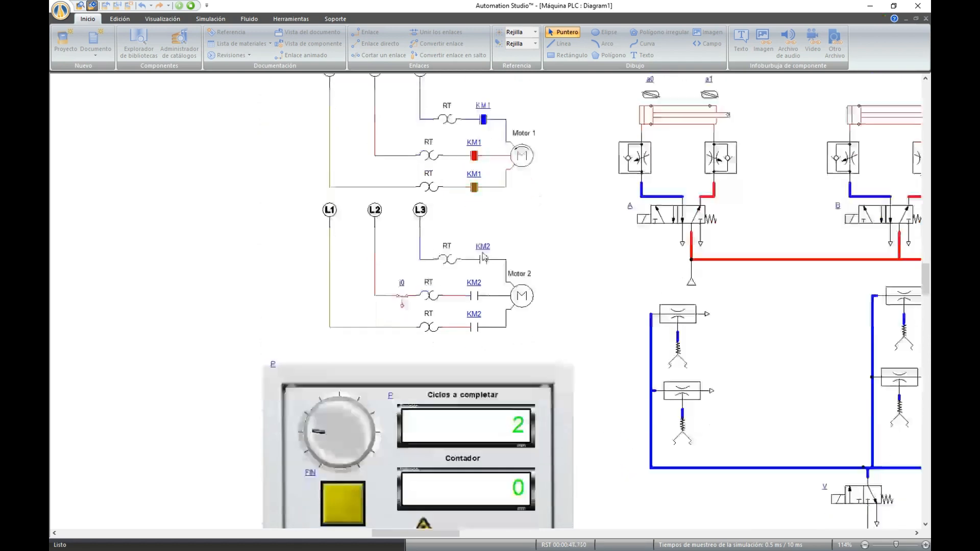
scroll(484, 257, down, 2)
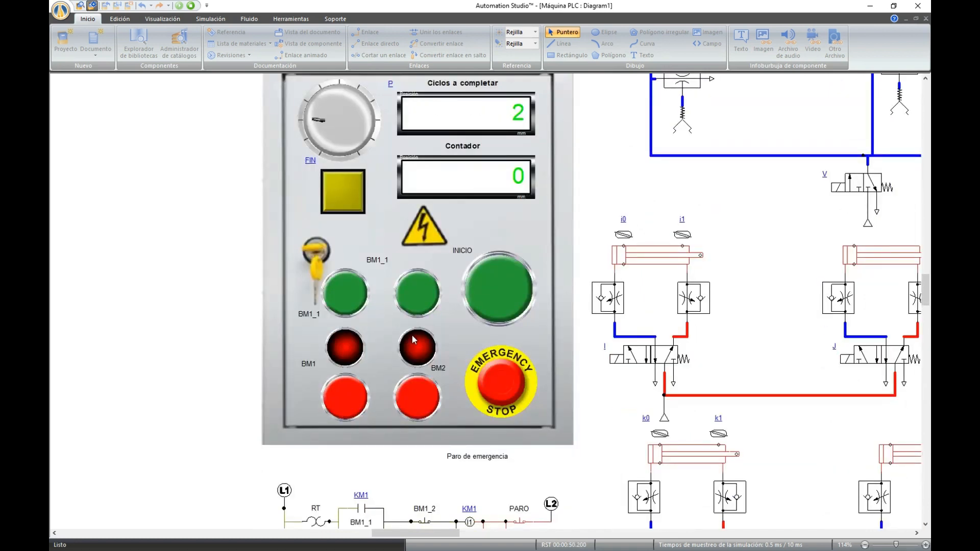
Test starting and stopping Motor 2 from the control panel, and set the cycles-to-complete dial to 1
scroll(412, 335, up, 1)
click(419, 341)
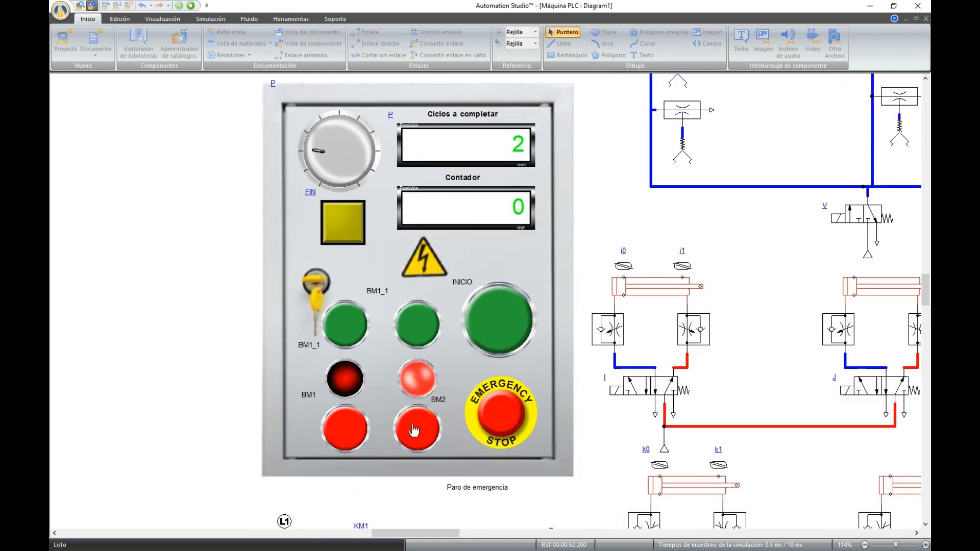
click(414, 431)
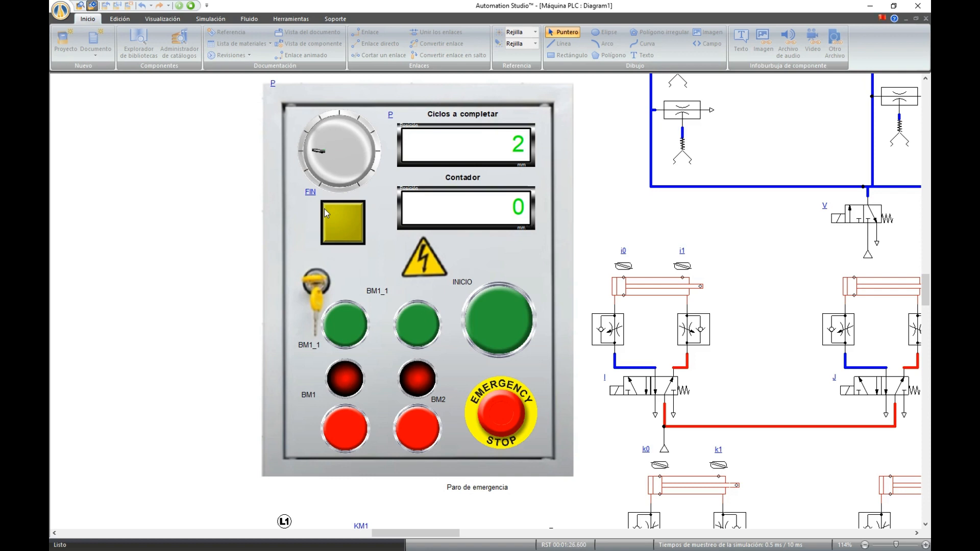
click(312, 158)
click(319, 164)
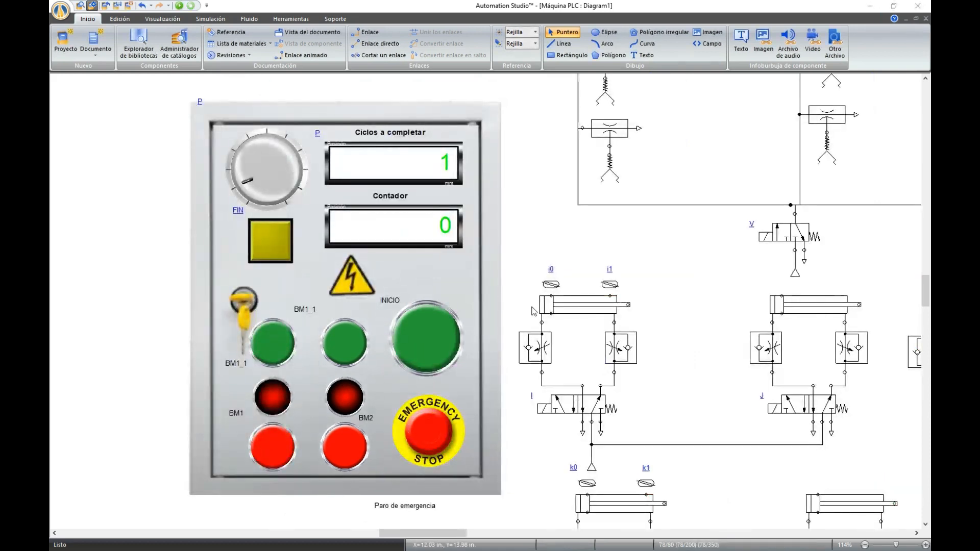
Review the KM1 and KM2 contactor control circuit together with the power circuit of Motor 2
scroll(532, 310, down, 5)
scroll(532, 309, down, 1)
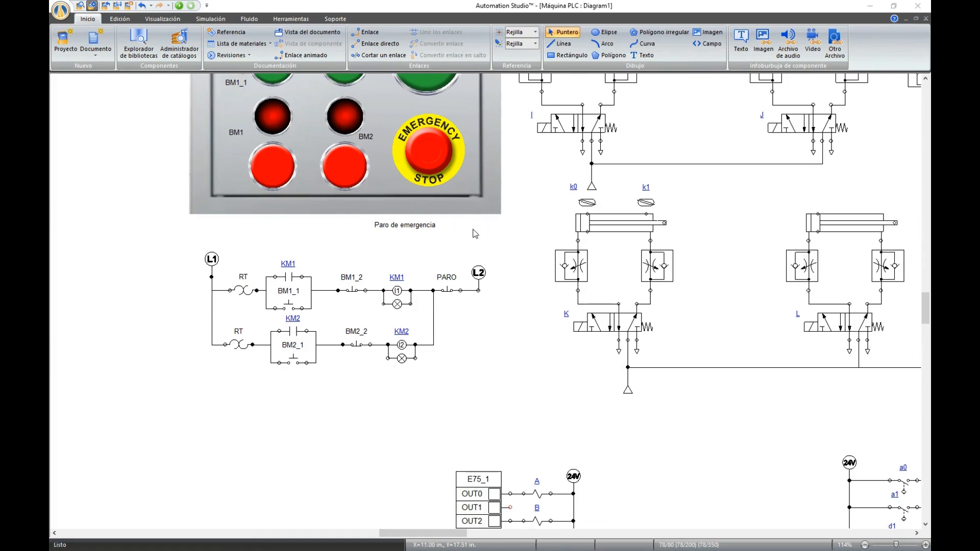
scroll(473, 220, up, 5)
scroll(470, 216, up, 2)
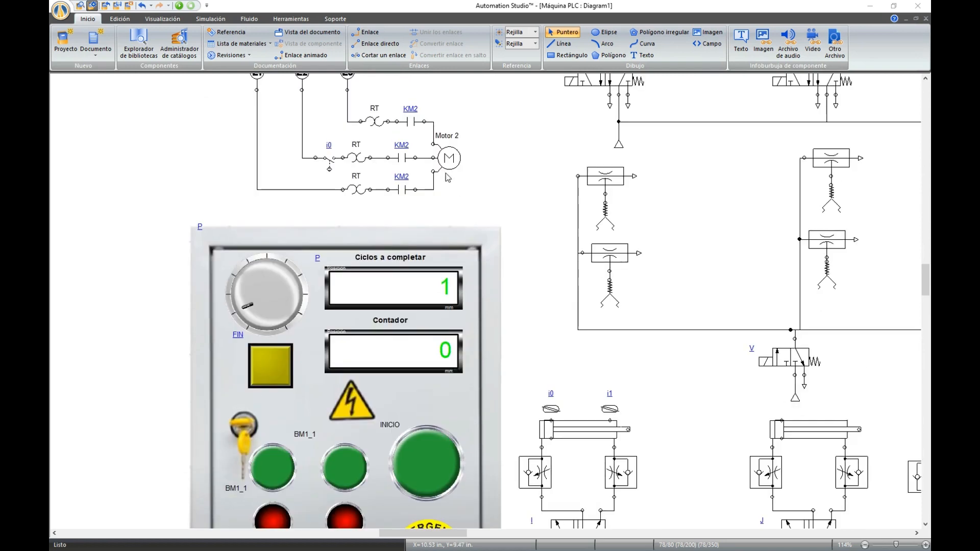
scroll(393, 150, down, 6)
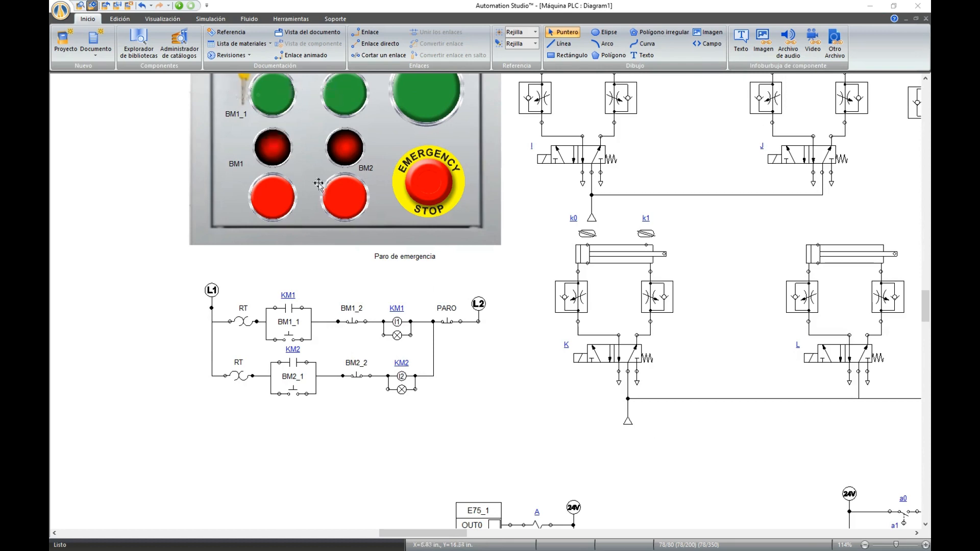
Review the wiring of PLC output module E75_1 to solenoids A to M and V, and the sensors and pushbuttons on input module E74_1
scroll(568, 289, down, 3)
scroll(571, 286, down, 4)
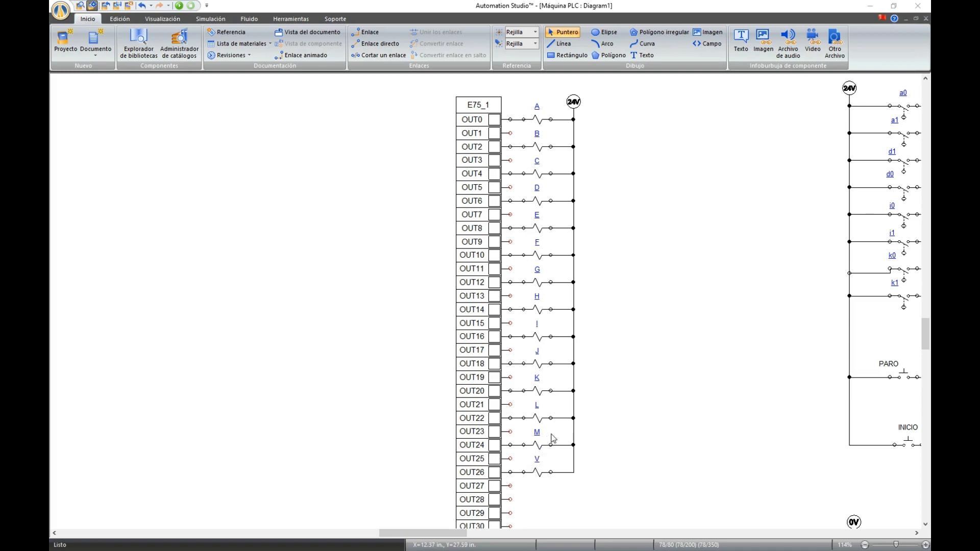
scroll(552, 438, down, 5)
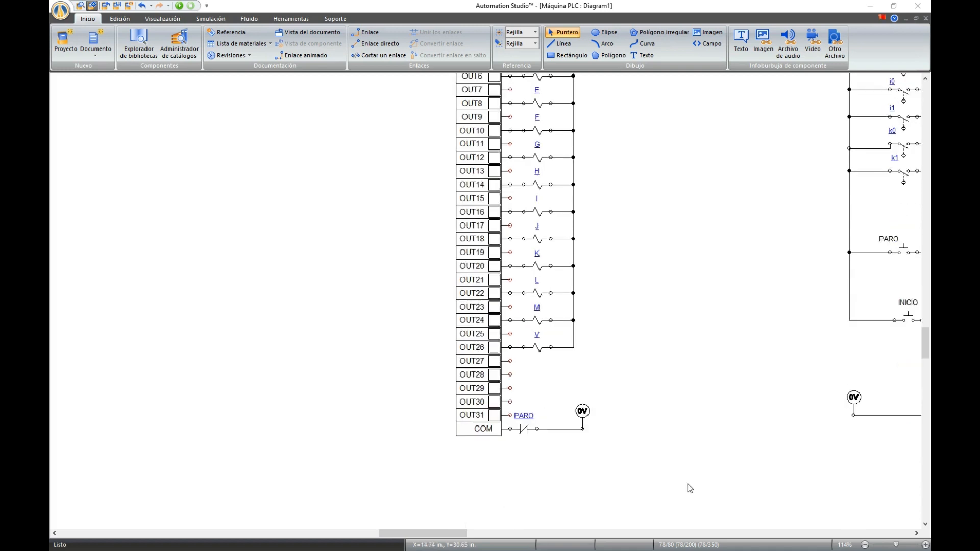
scroll(687, 484, up, 4)
drag(451, 533, 489, 534)
scroll(577, 451, up, 4)
scroll(578, 451, down, 2)
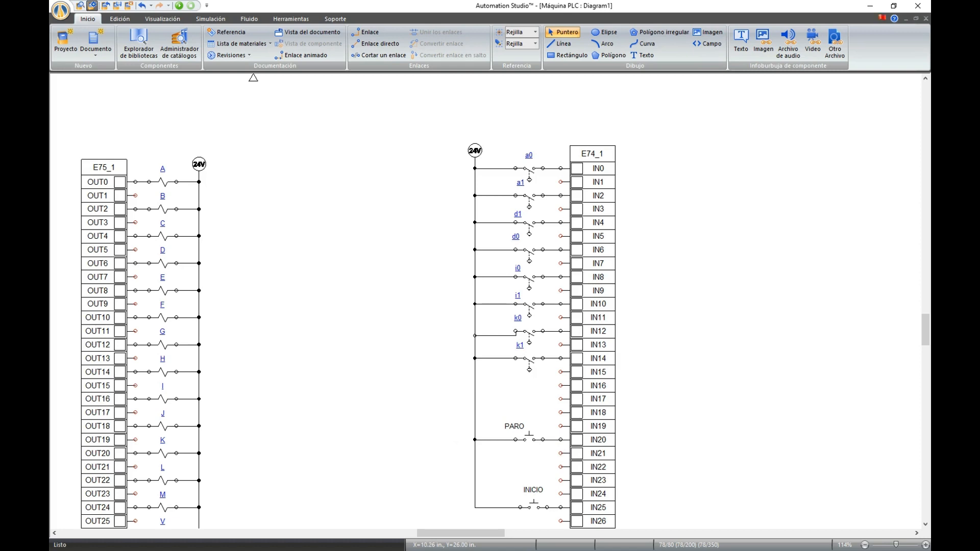
scroll(505, 388, down, 2)
scroll(427, 389, up, 8)
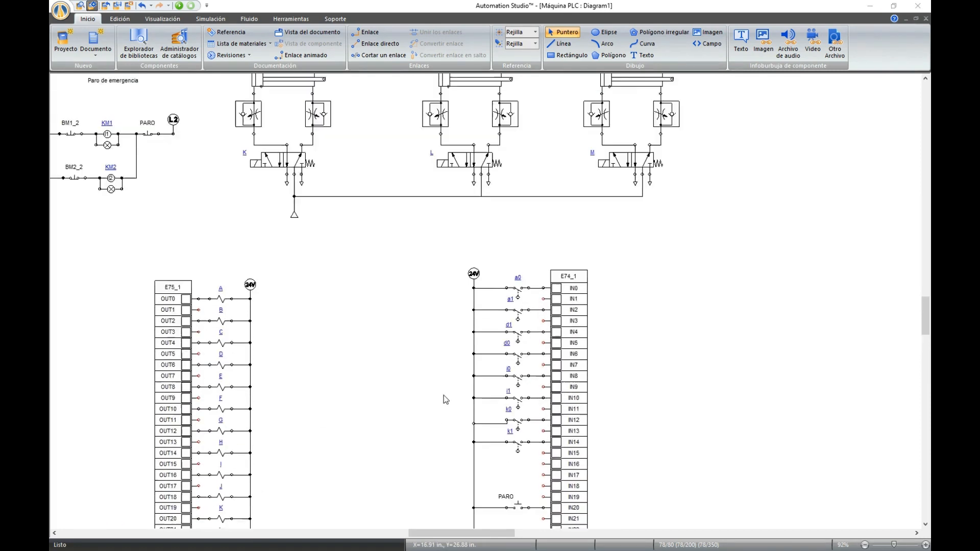
Look over the L1_1 ladder program beside the pneumatic circuits at a reduced zoom
scroll(448, 400, up, 10)
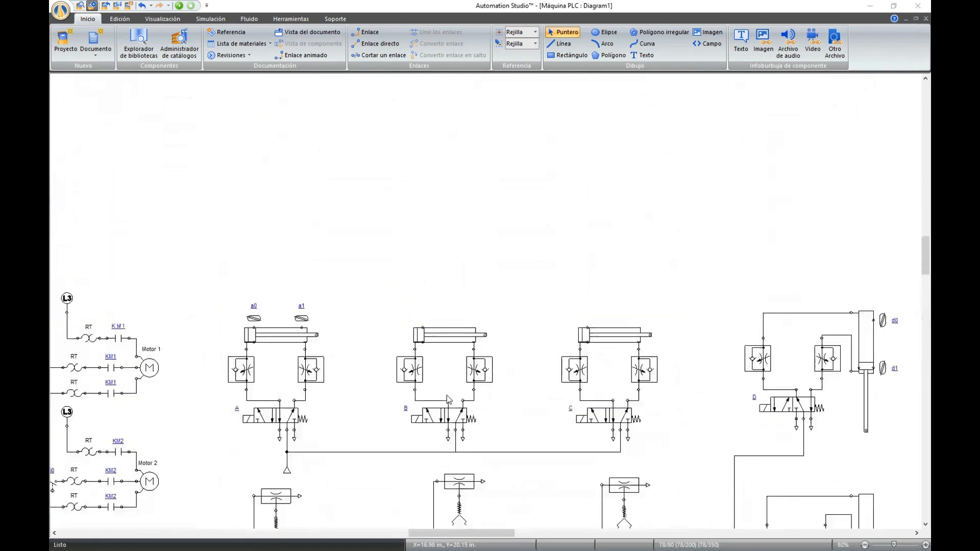
drag(427, 533, 514, 529)
click(869, 546)
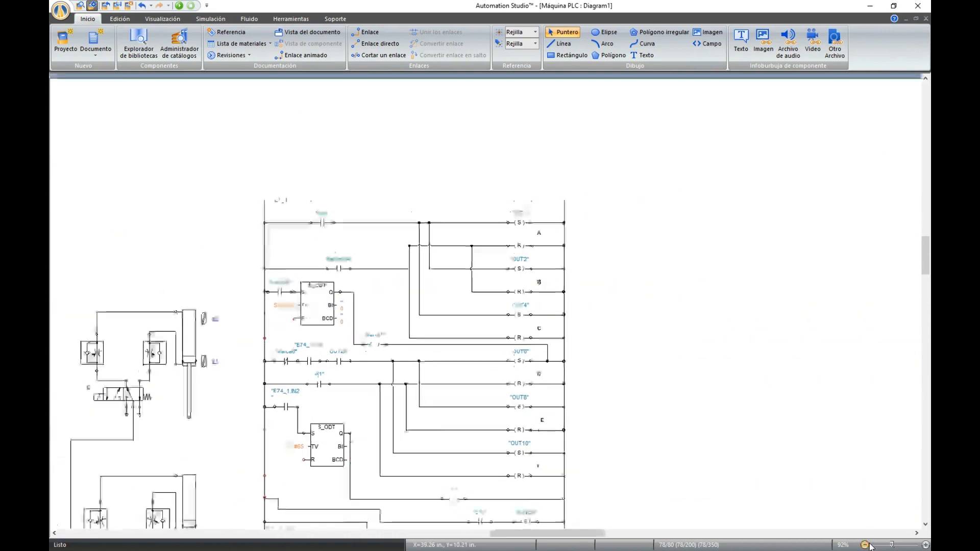
click(868, 545)
scroll(400, 322, down, 2)
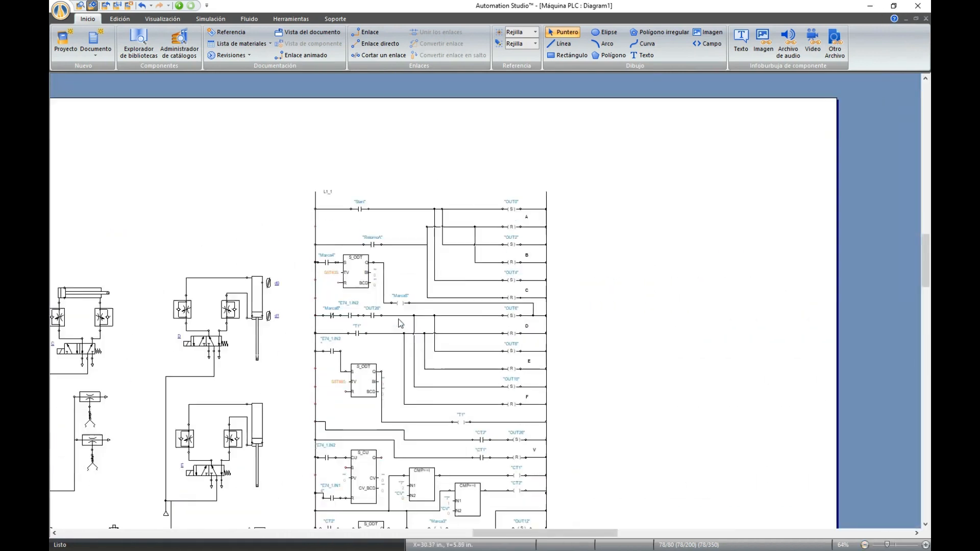
scroll(432, 167, down, 4)
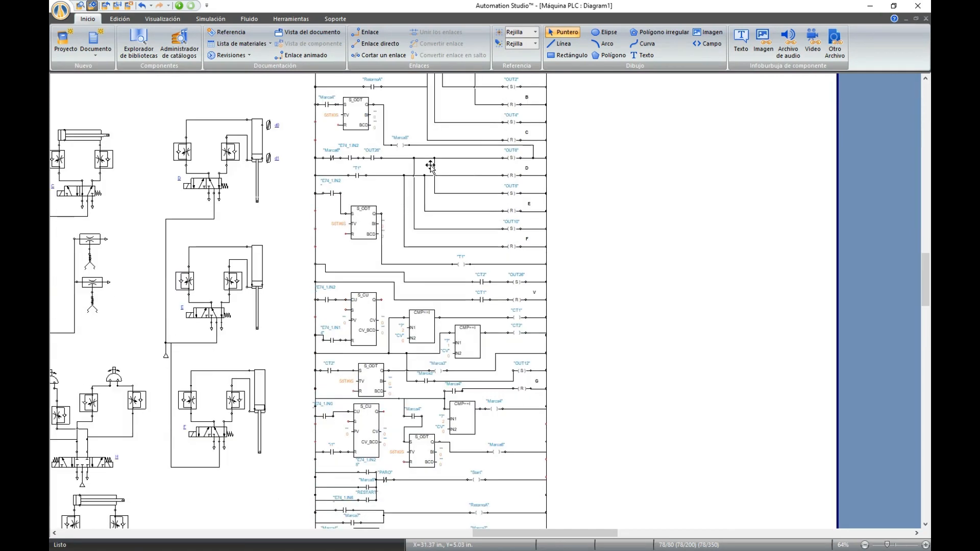
scroll(431, 166, down, 5)
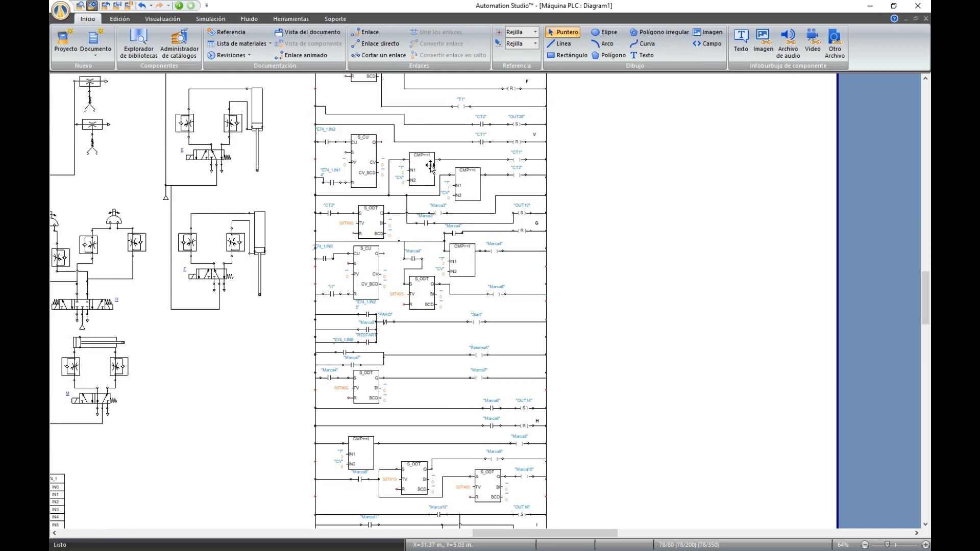
scroll(431, 165, down, 8)
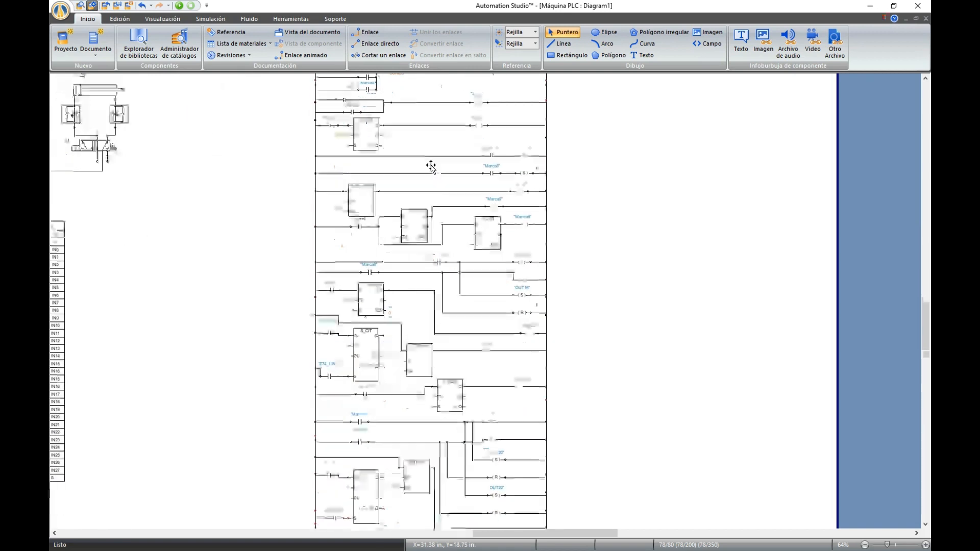
scroll(633, 252, up, 10)
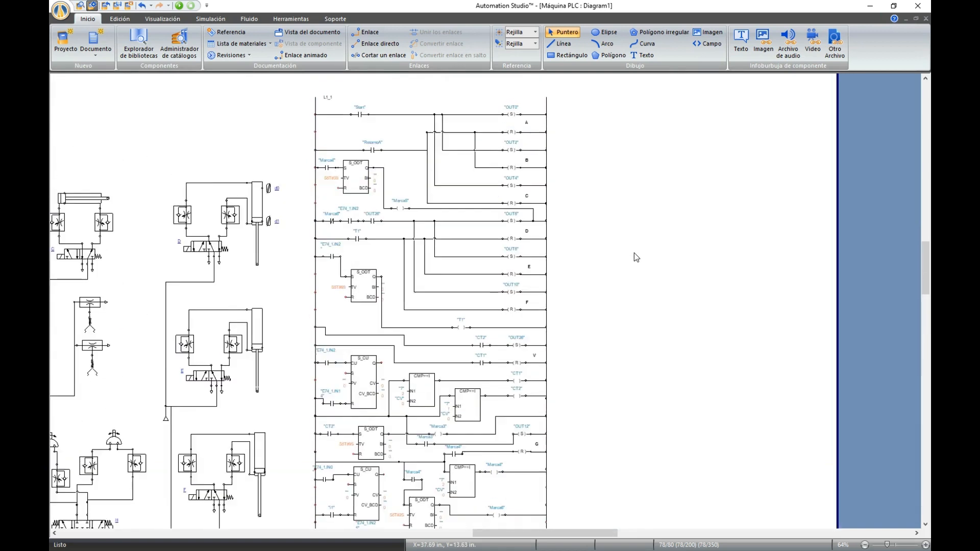
scroll(634, 253, up, 3)
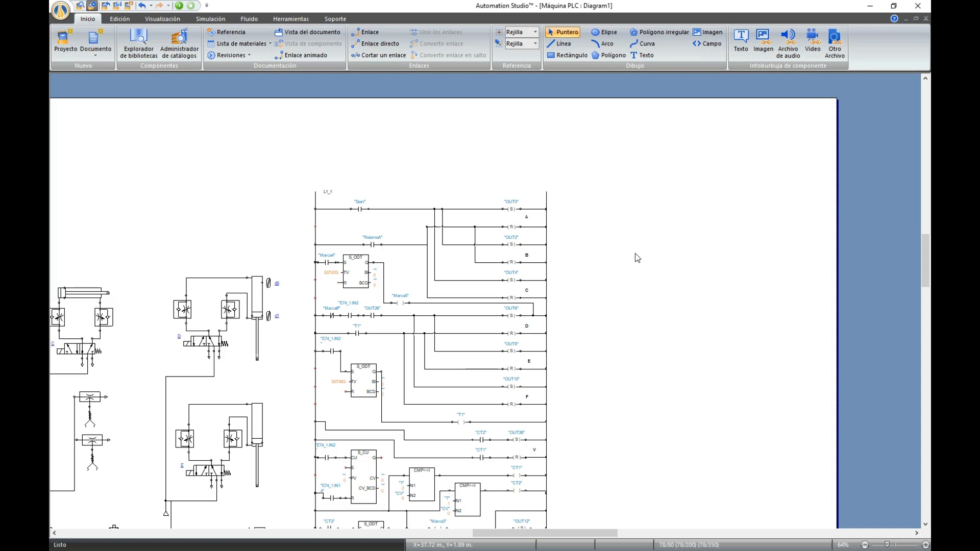
Examine the ladder rungs at 114% zoom, from the Start contact through the timers, counters and comparators to END
click(926, 545)
click(926, 544)
click(926, 545)
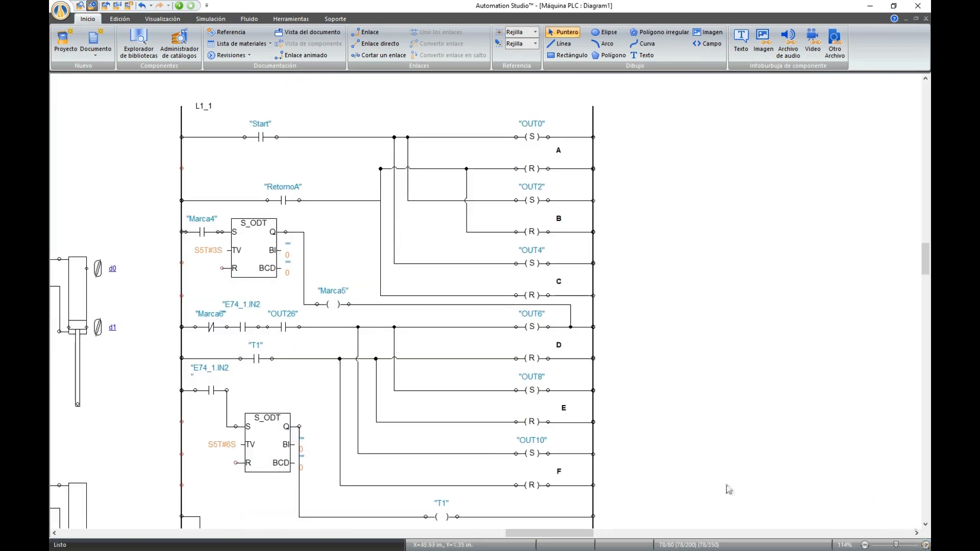
drag(591, 531, 587, 531)
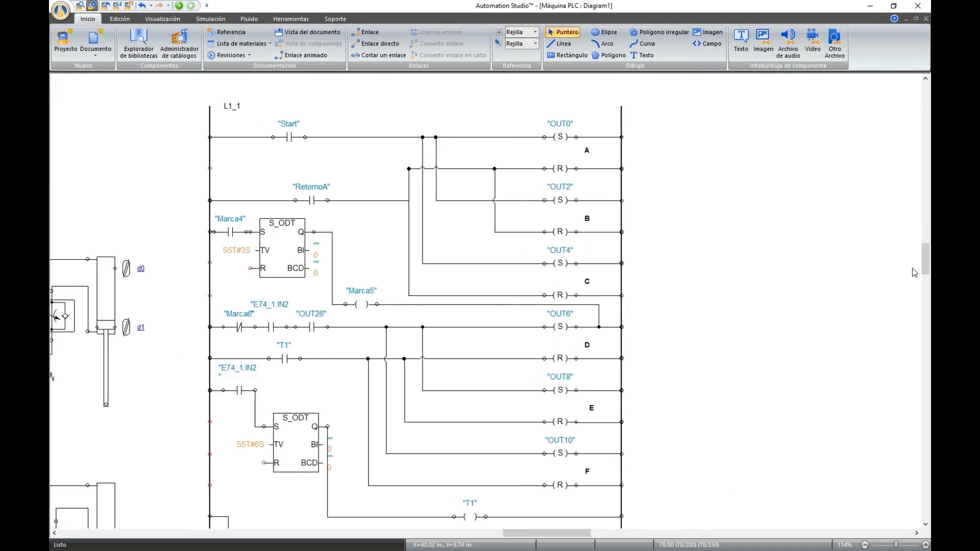
drag(929, 263, 930, 317)
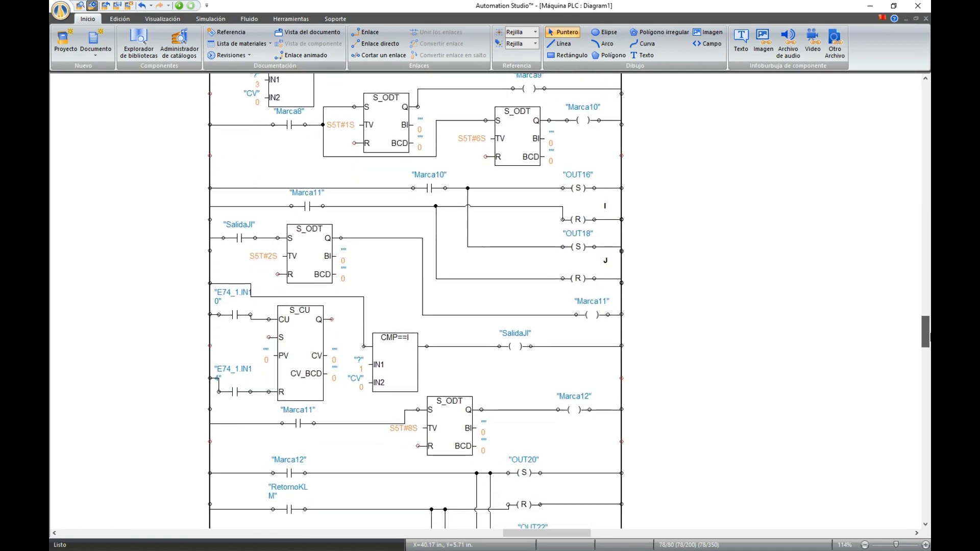
drag(930, 343, 930, 360)
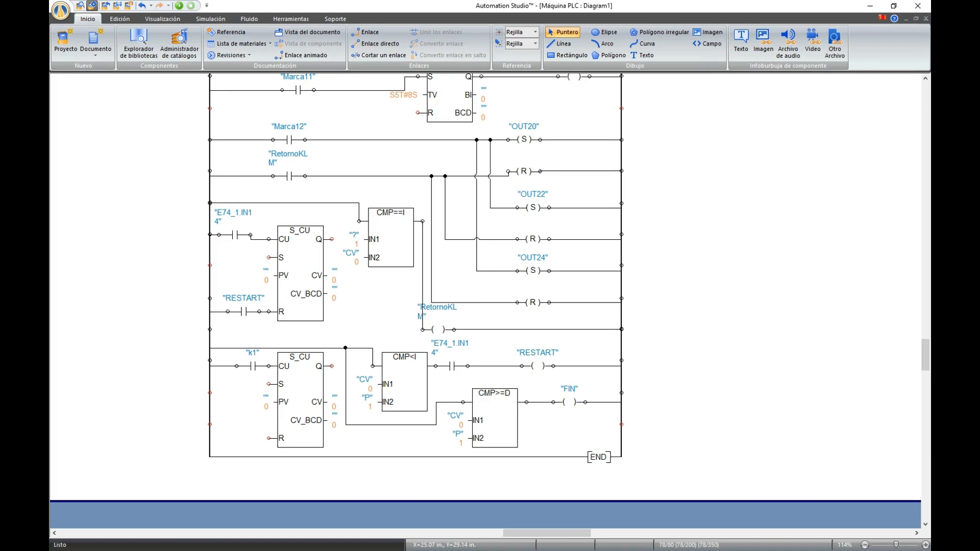
scroll(413, 256, down, 1)
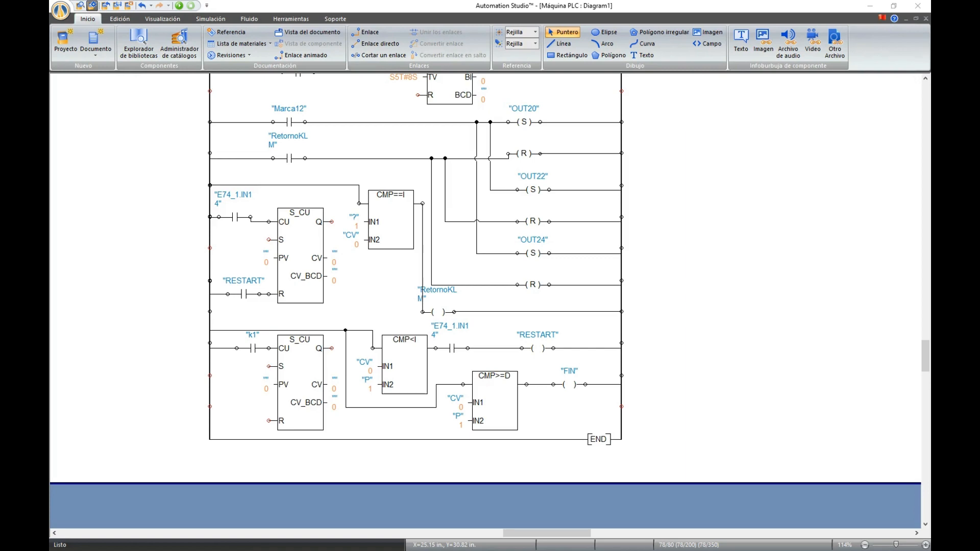
Start the simulation with the control panel, pneumatic circuits and ladder program all in view at 45% zoom, and dismiss the warning notification
scroll(470, 452, up, 15)
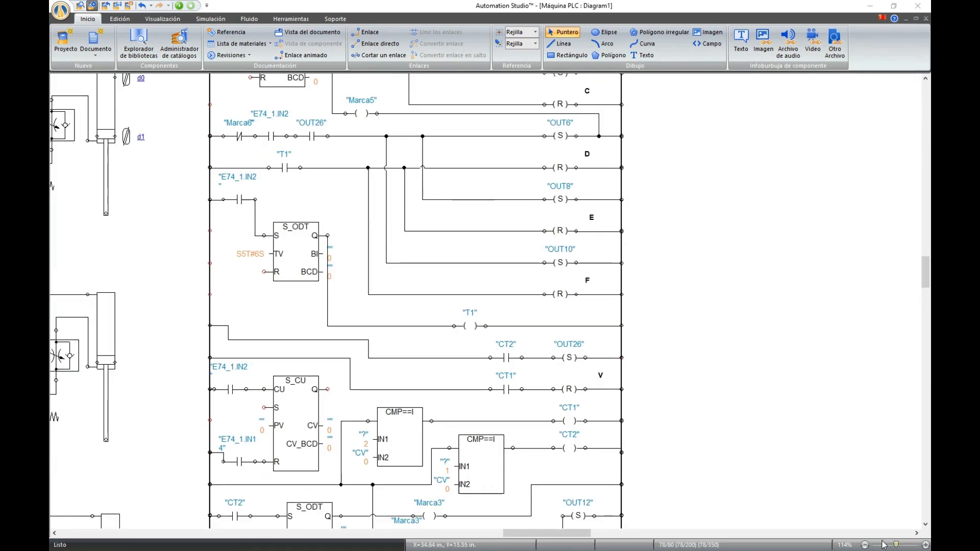
click(864, 546)
click(864, 546)
click(864, 546)
click(865, 545)
click(865, 546)
click(865, 545)
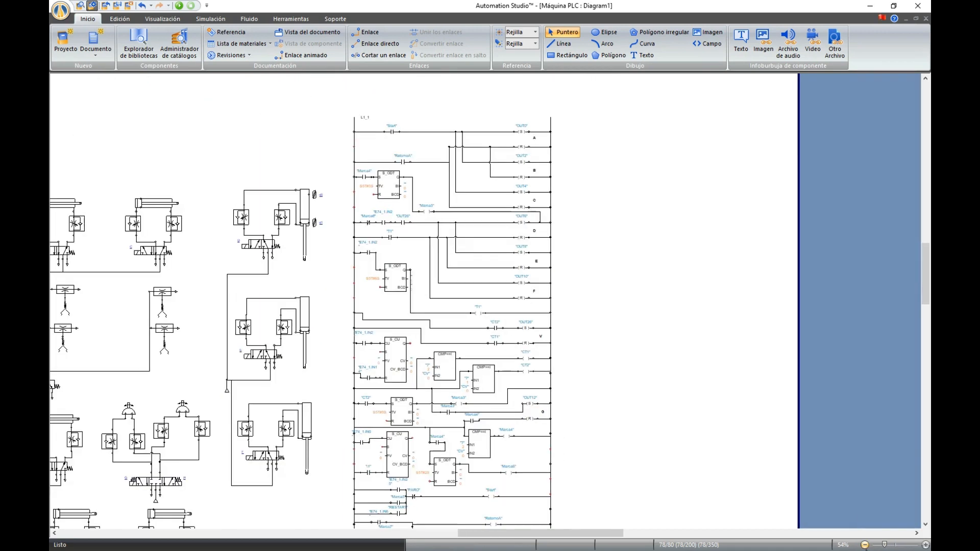
click(865, 546)
drag(596, 534, 538, 540)
scroll(515, 481, down, 1)
scroll(515, 480, down, 2)
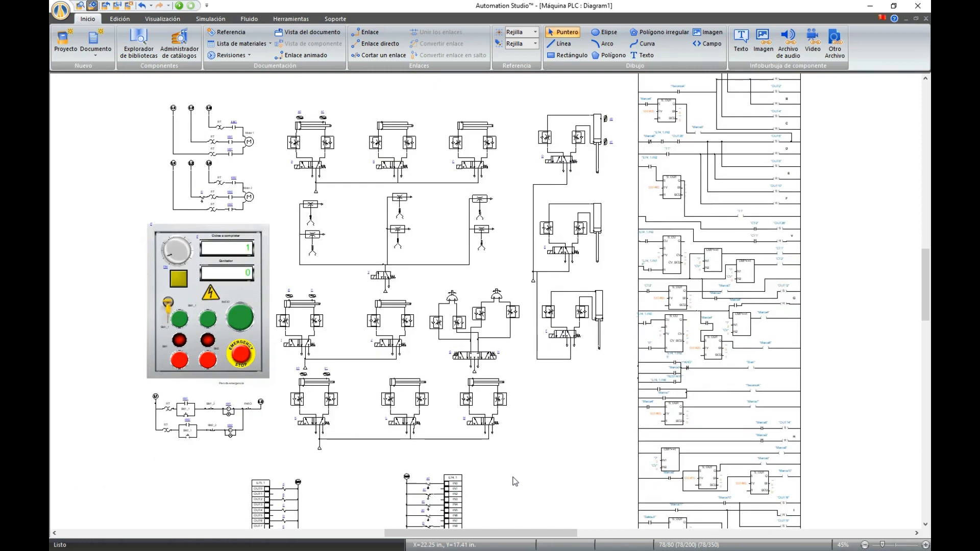
scroll(508, 482, up, 1)
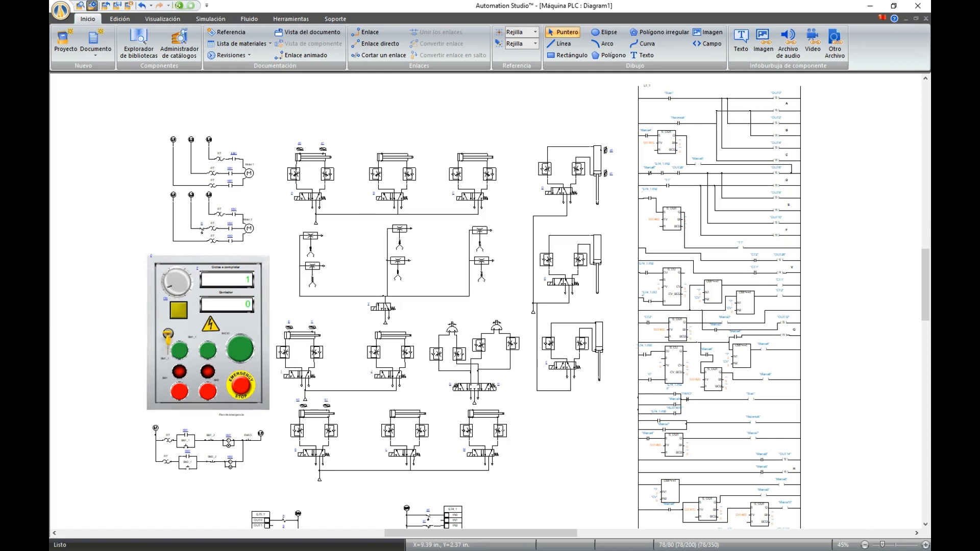
click(180, 7)
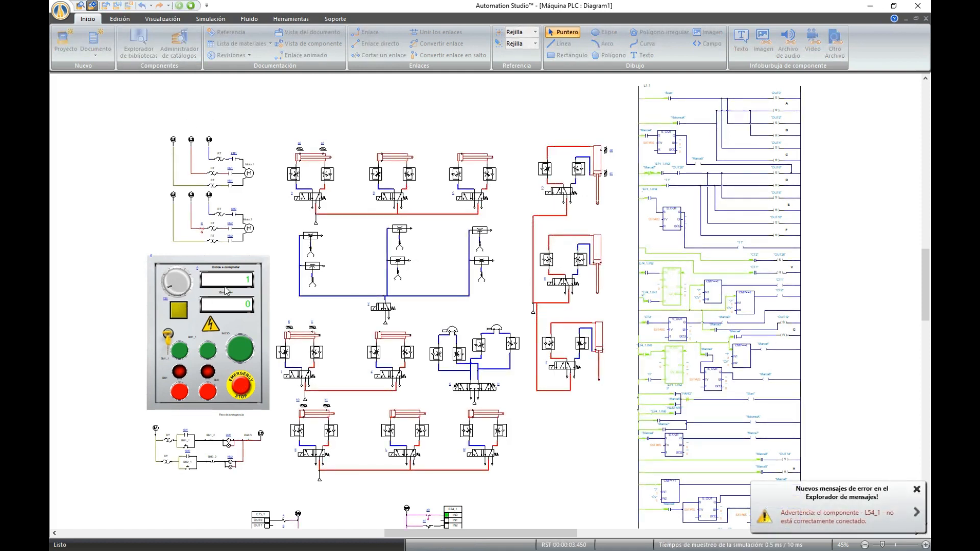
click(917, 493)
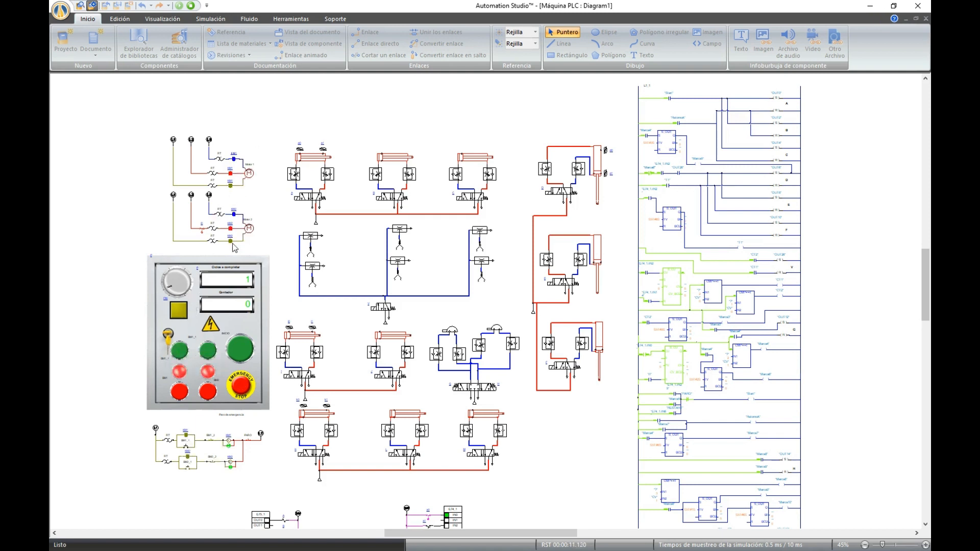
Start the single machine cycle from the control panel, and switch both motors back on once it has run
click(244, 349)
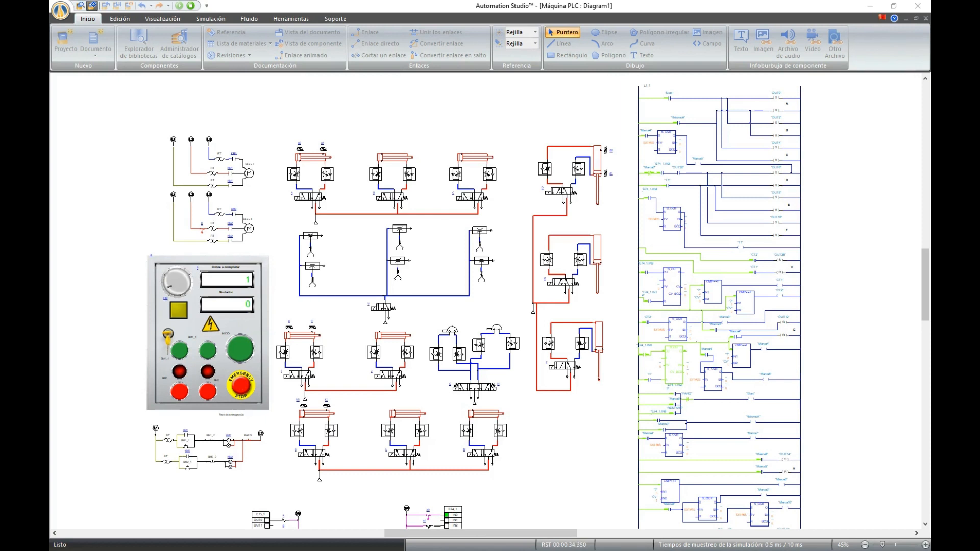
click(179, 350)
click(207, 350)
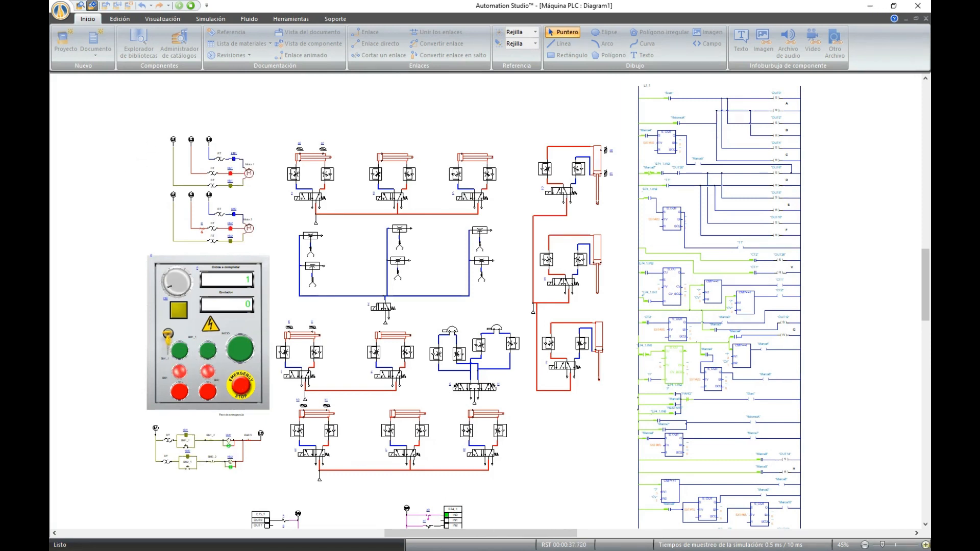
Set the cycles to complete to 3 with the control panel's knob and start the sequence
click(925, 545)
drag(482, 533, 443, 535)
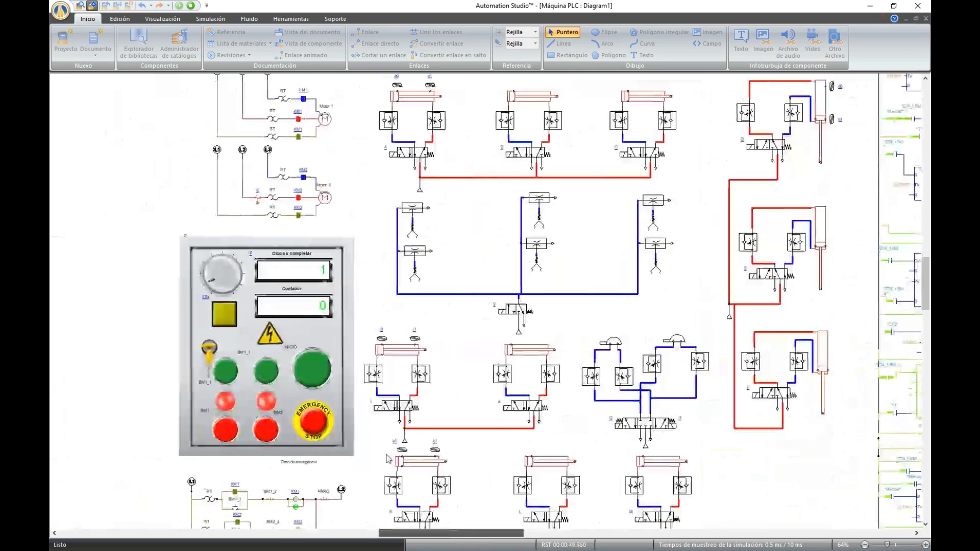
click(205, 281)
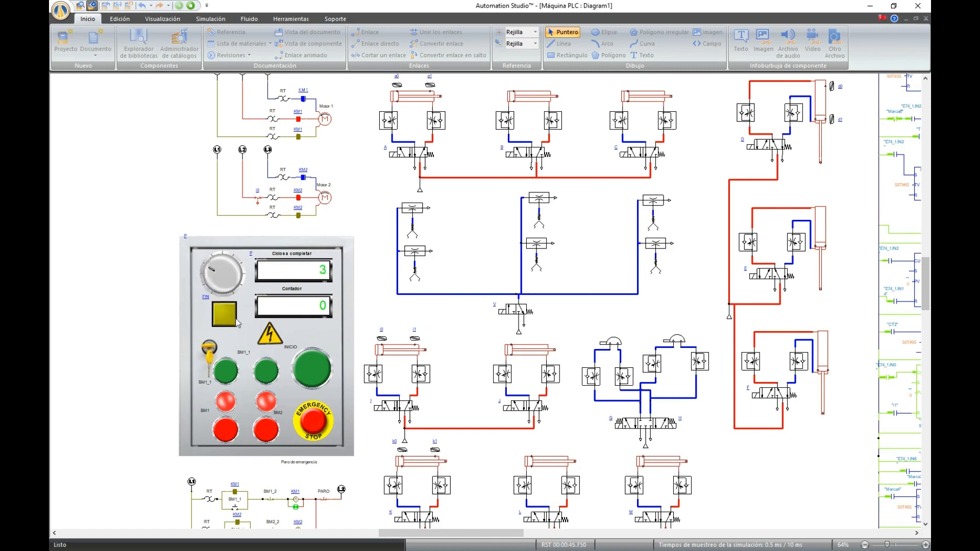
click(312, 370)
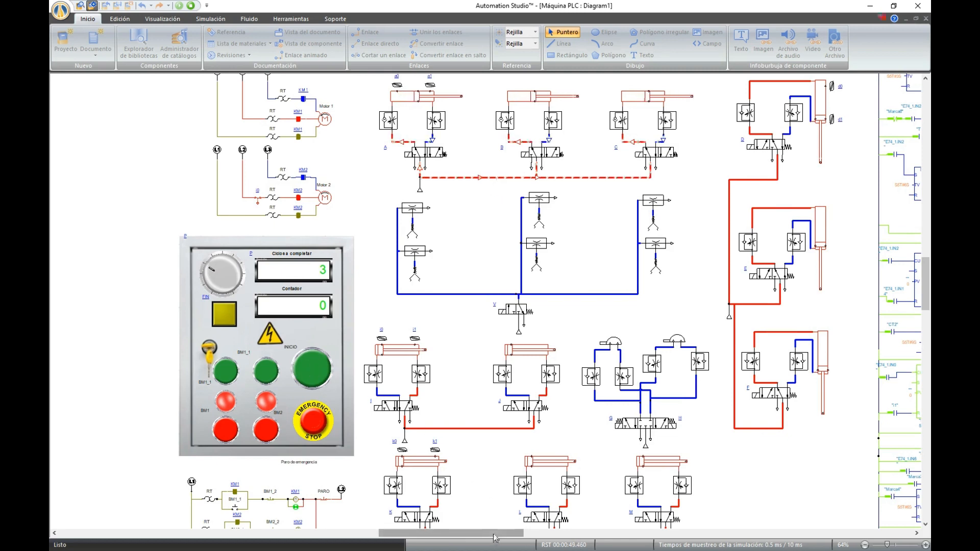
drag(493, 535, 510, 535)
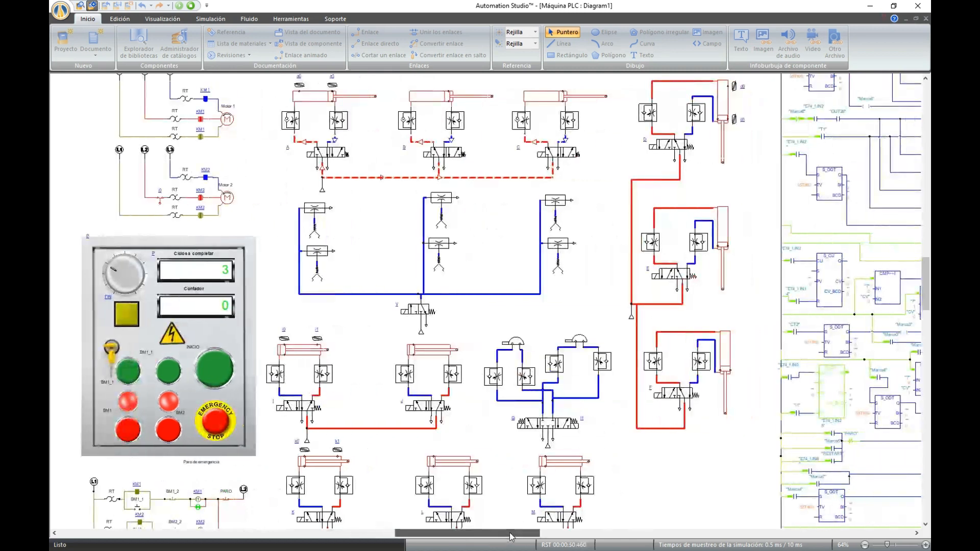
click(865, 546)
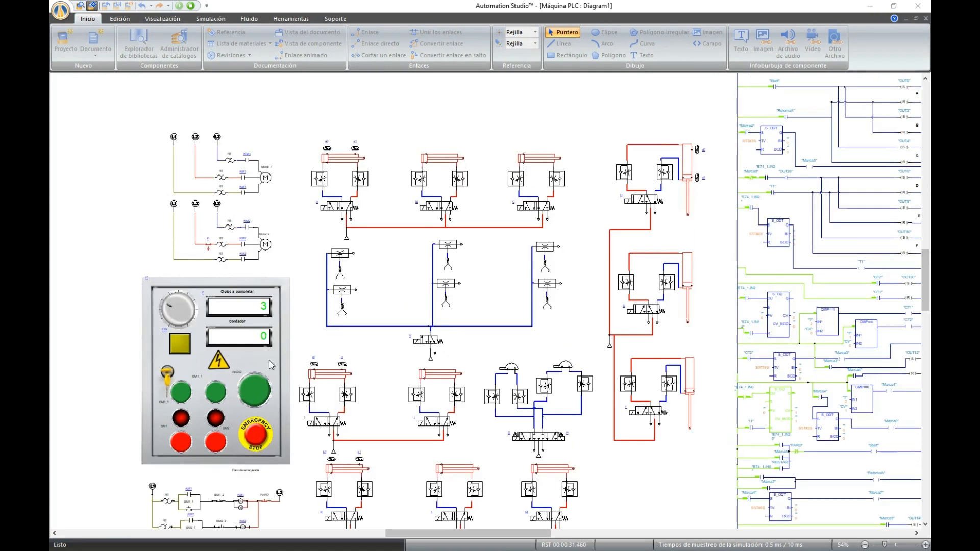
Switch on motors 1 and 2 from the control panel and follow the running sequence in the pneumatic circuits
click(181, 362)
click(217, 362)
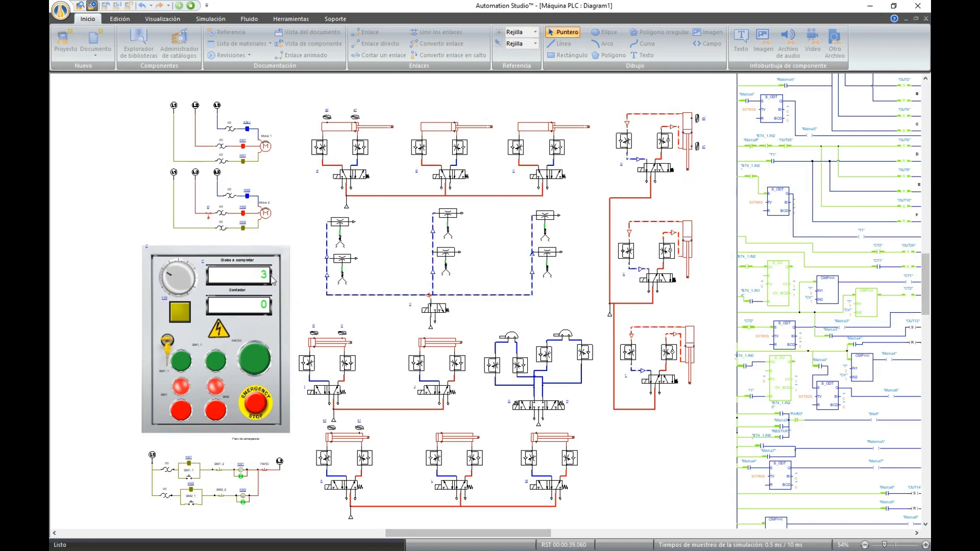
scroll(273, 281, down, 1)
scroll(271, 277, down, 1)
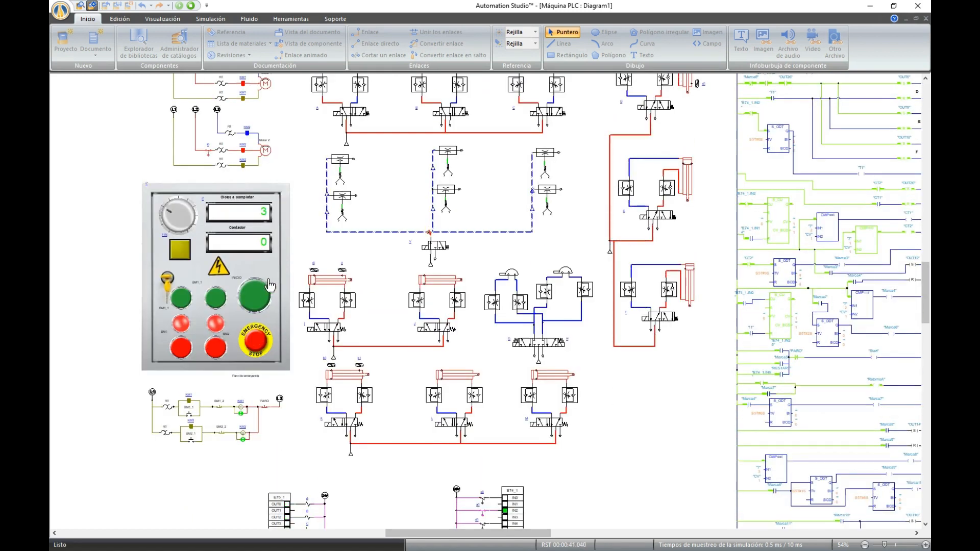
scroll(275, 292, up, 1)
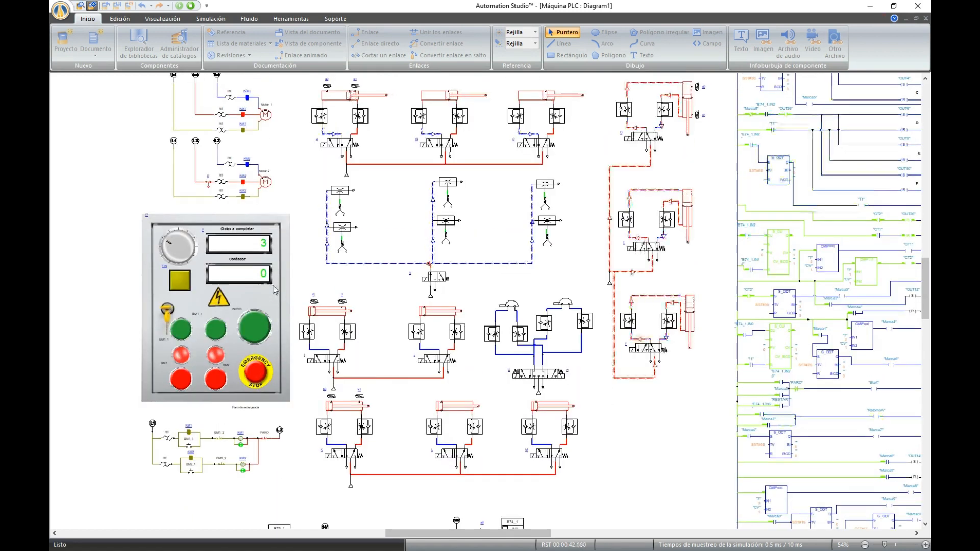
scroll(474, 333, up, 1)
scroll(475, 333, down, 1)
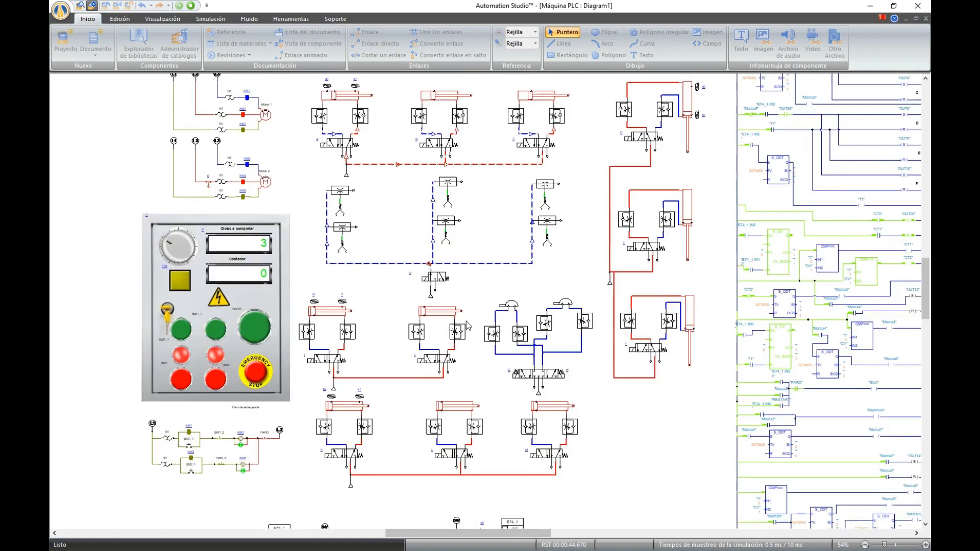
Halt the running machine with the control panel's emergency stop, and end the simulation
click(256, 375)
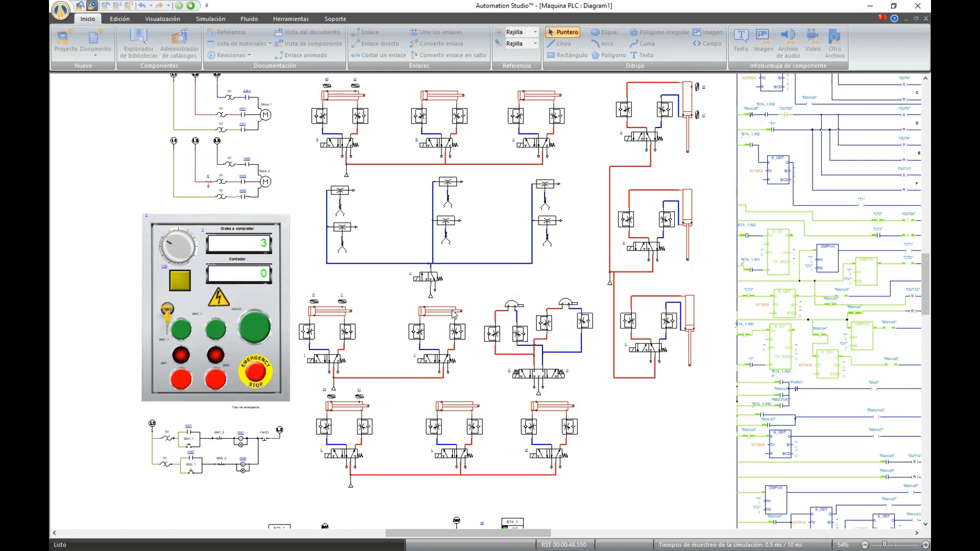
scroll(576, 365, up, 2)
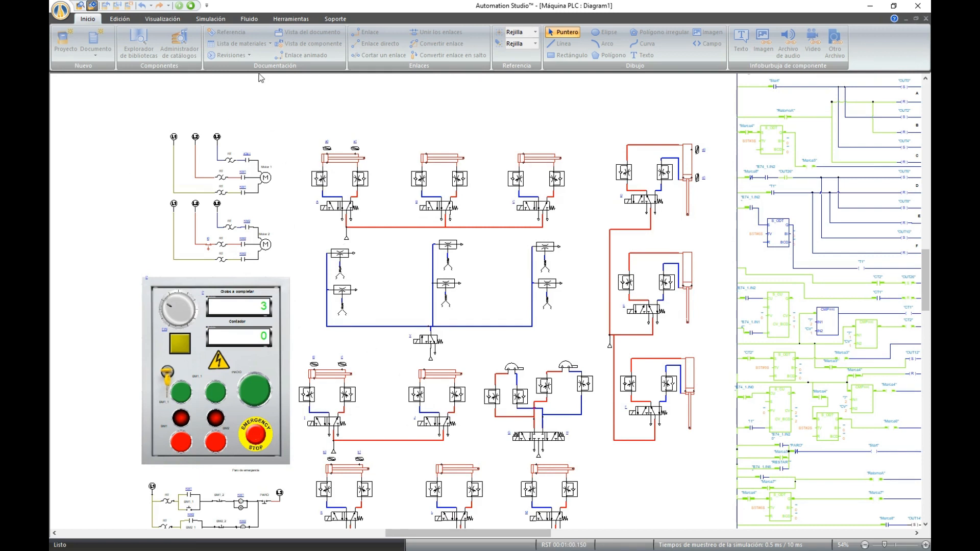
click(191, 5)
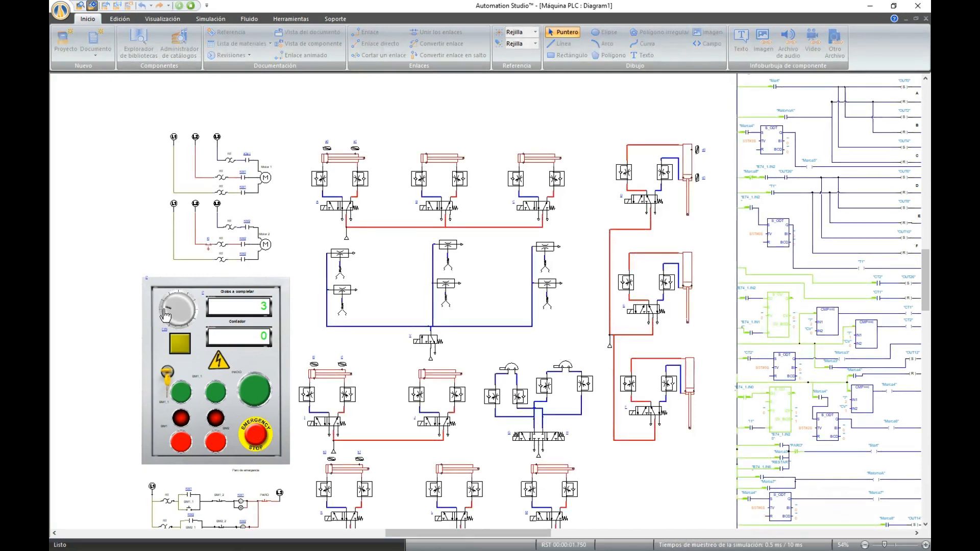
Set the cycles to complete to 1 in the restarted simulation, and start the sequence and motor 1
drag(165, 311, 165, 320)
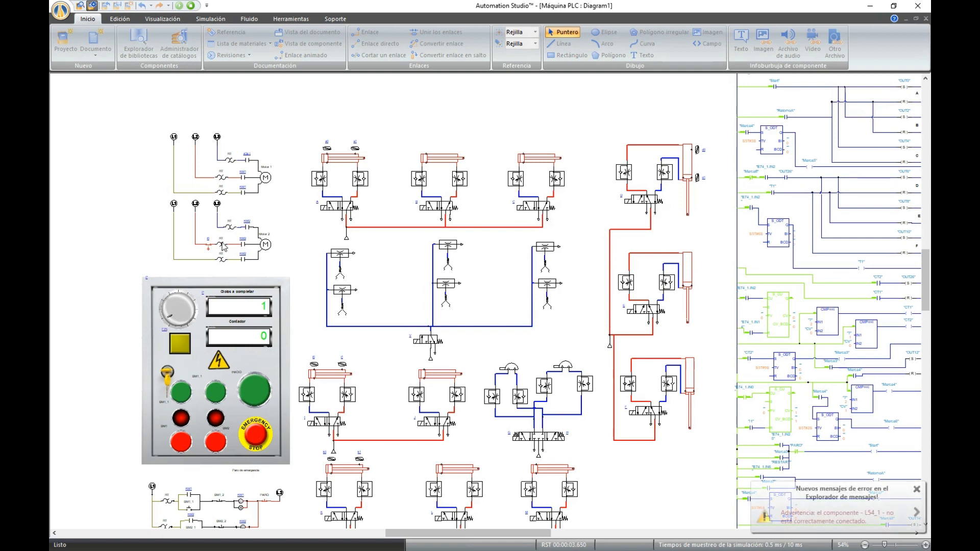
click(249, 388)
click(190, 392)
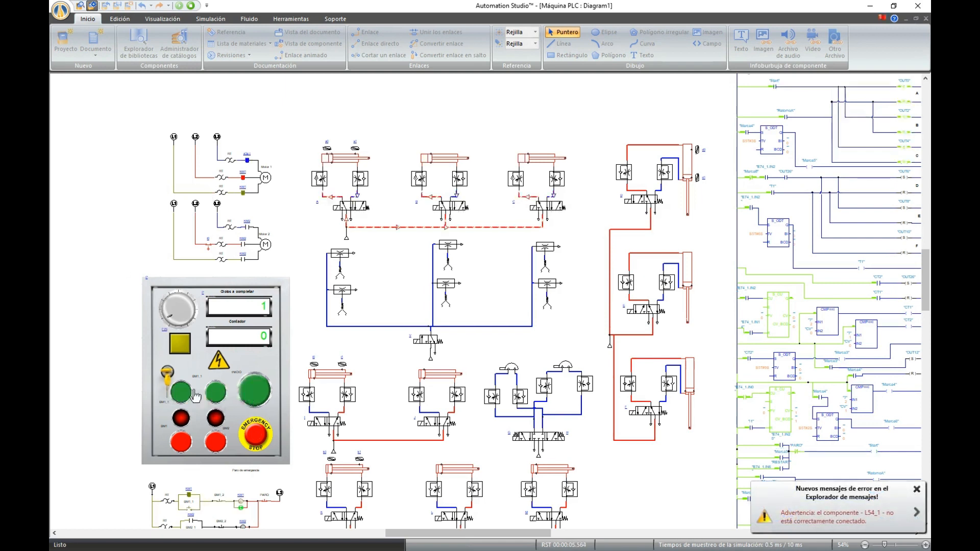
Follow the energized rungs, timers and counters of the L1_1 ladder program beside the pneumatic circuits during the cycle
drag(535, 533, 589, 539)
scroll(541, 456, up, 3)
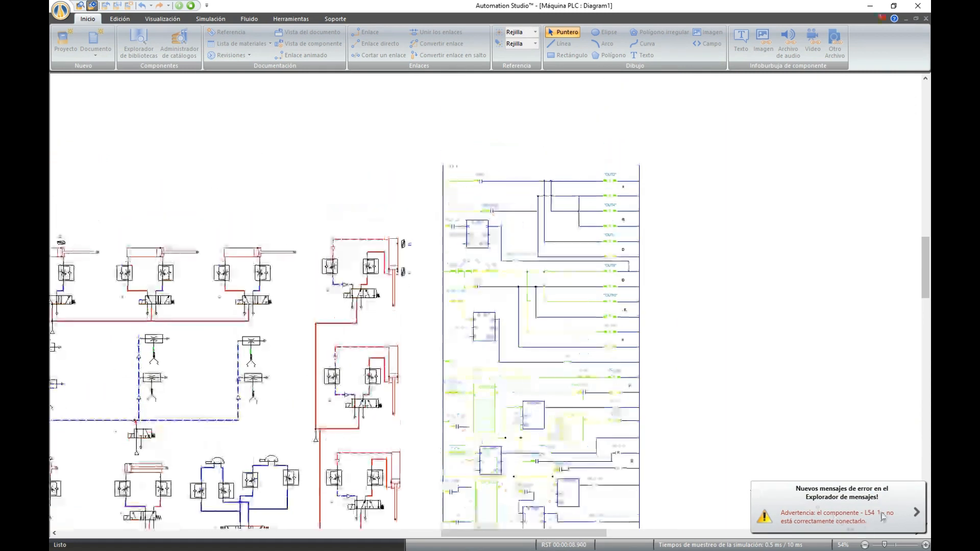
scroll(827, 437, down, 2)
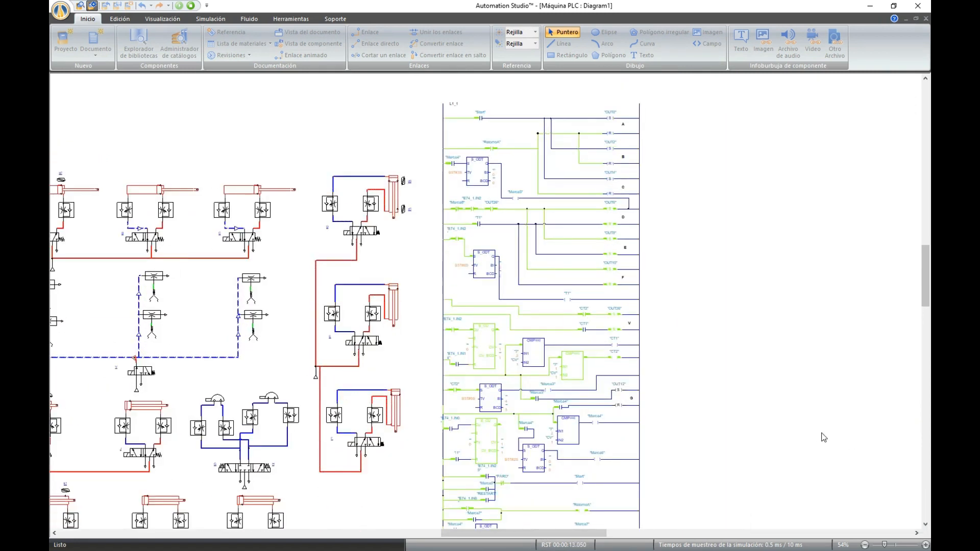
scroll(823, 438, down, 1)
scroll(928, 290, down, 1)
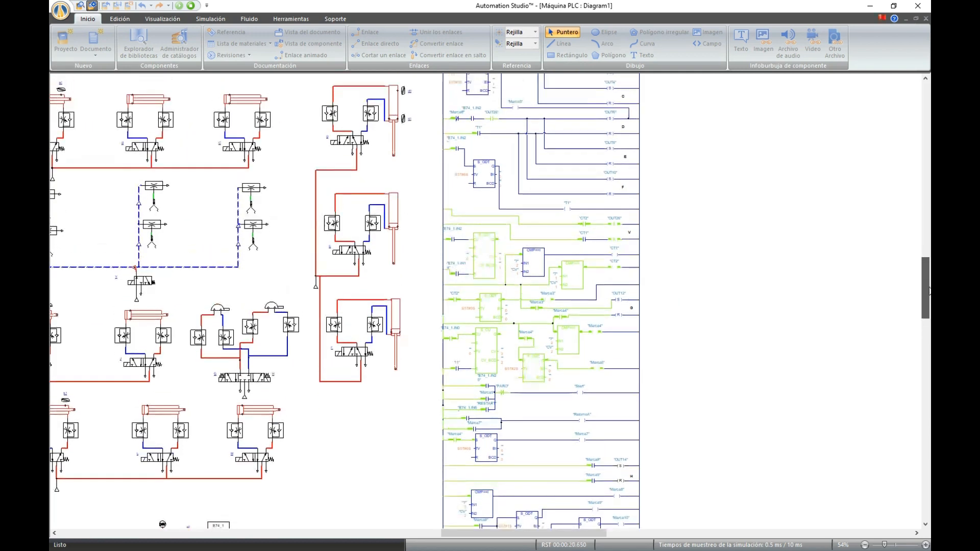
drag(929, 291, 929, 336)
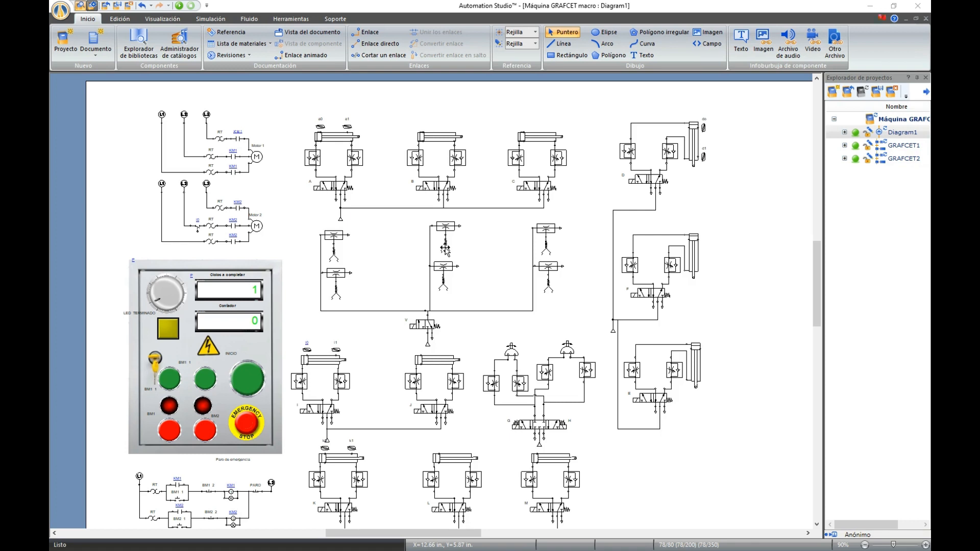
Insert a macro-step in the empty area beside GRAFCET1's main sequence, and view its properties for the associated GRAFCET
scroll(446, 249, down, 3)
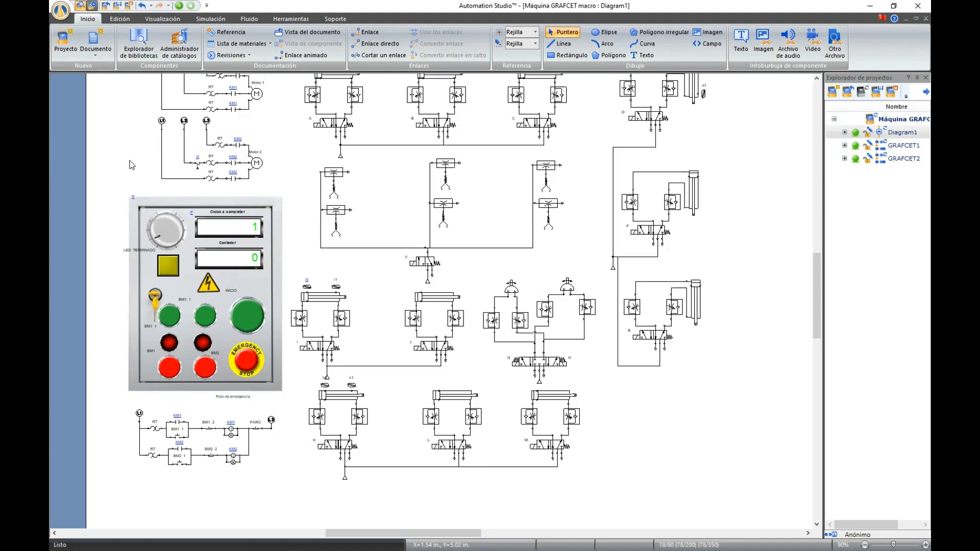
double_click(852, 147)
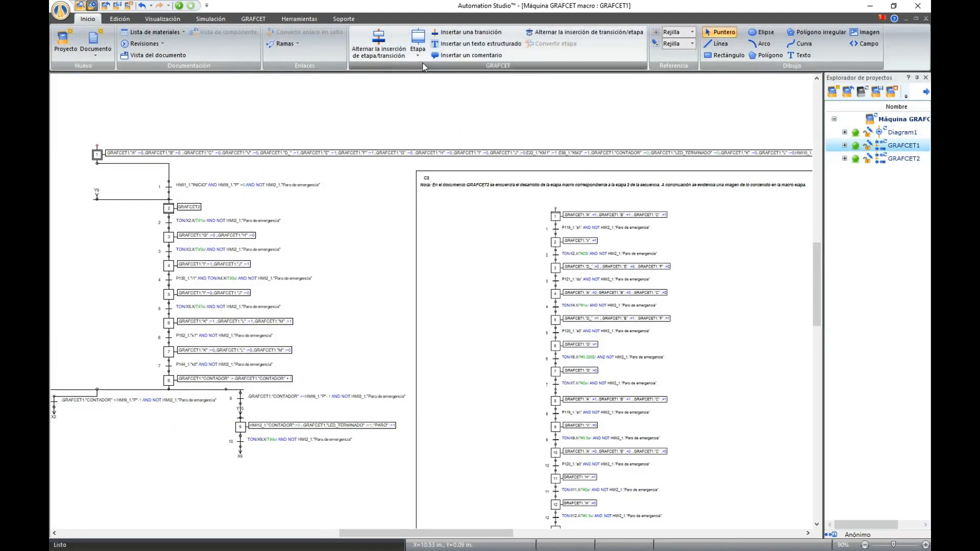
click(418, 57)
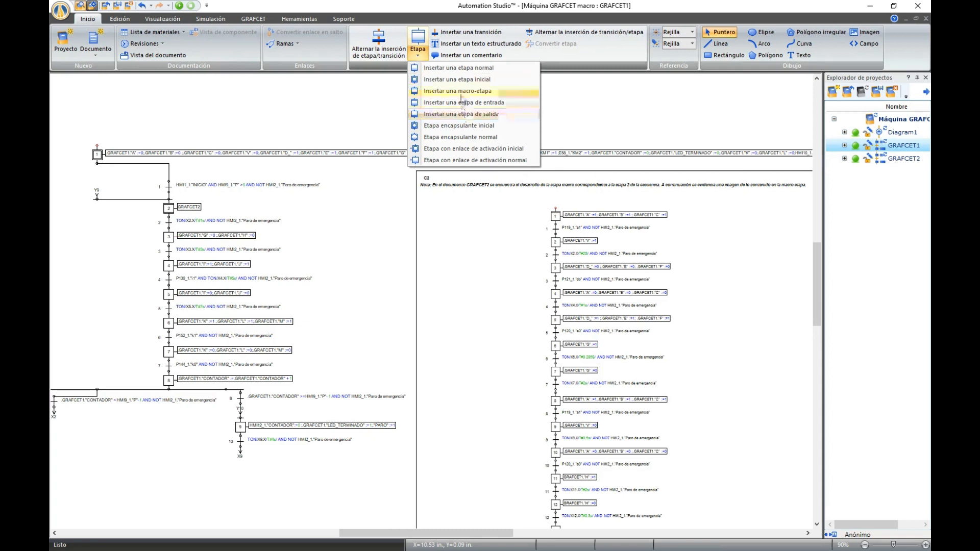
click(457, 92)
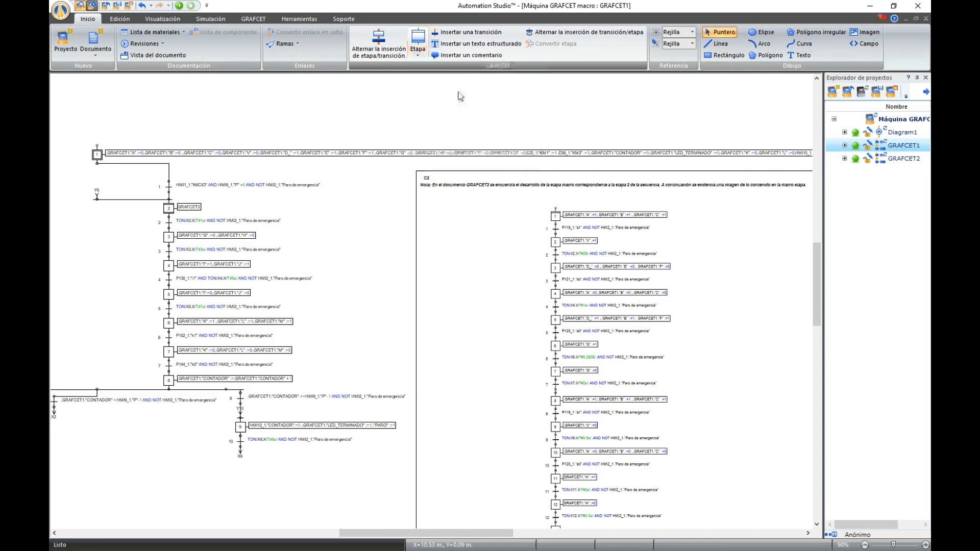
click(418, 57)
mouse_move(442, 92)
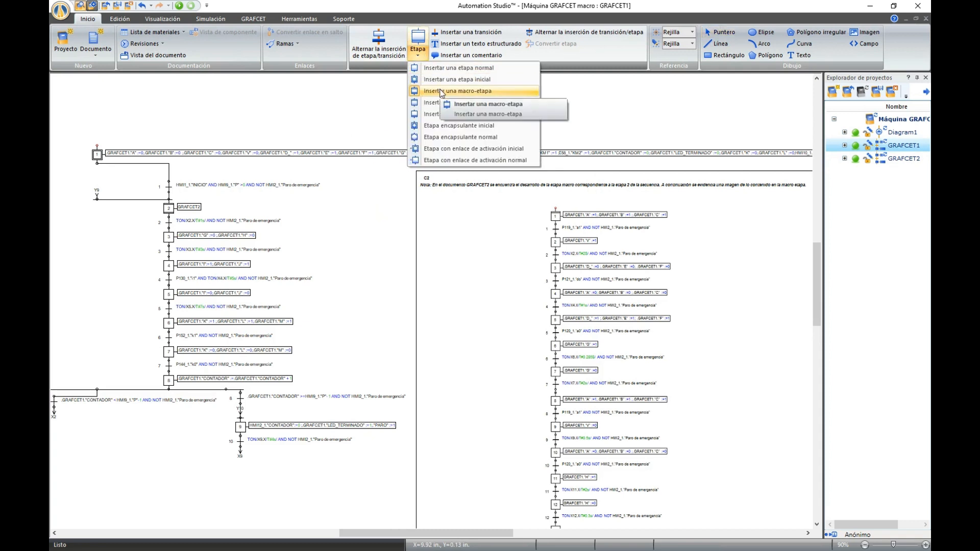
click(487, 105)
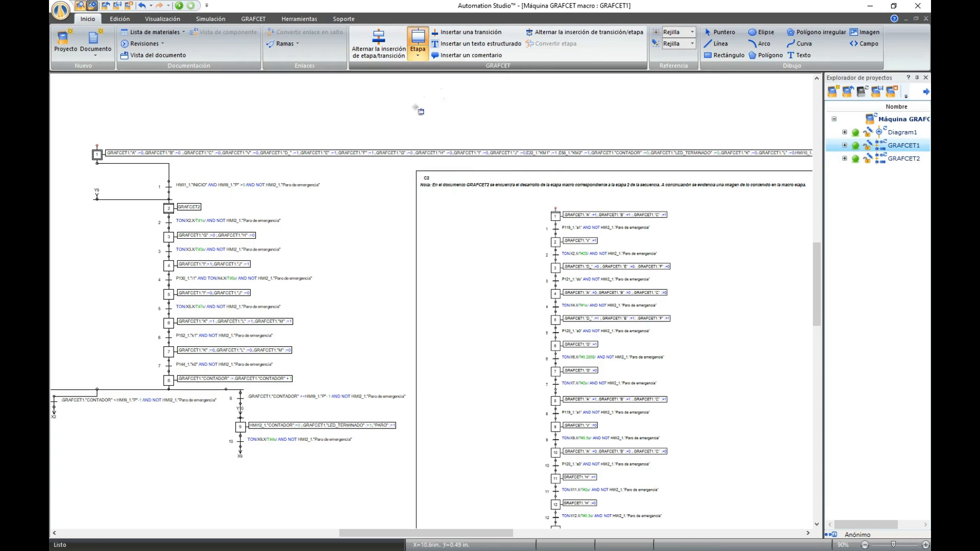
click(351, 247)
key(Escape)
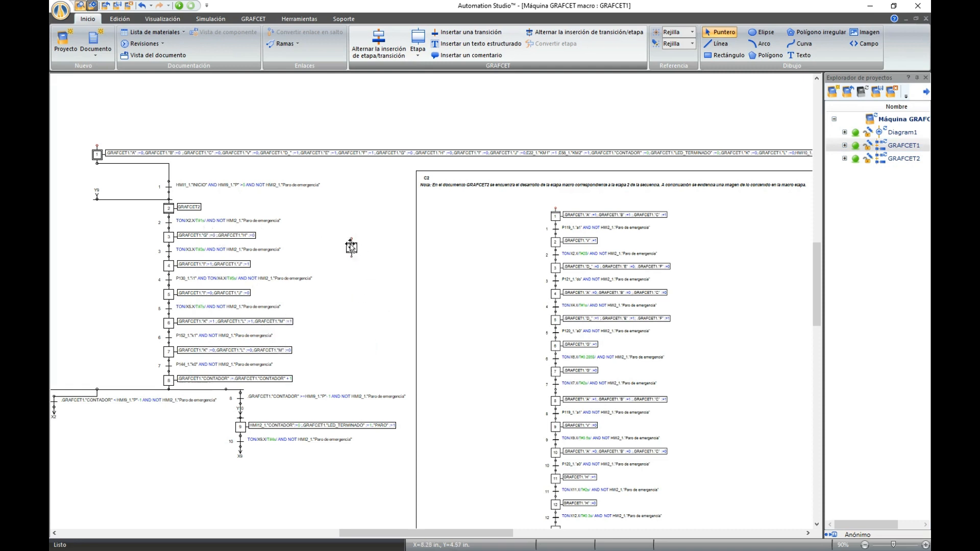
double_click(352, 249)
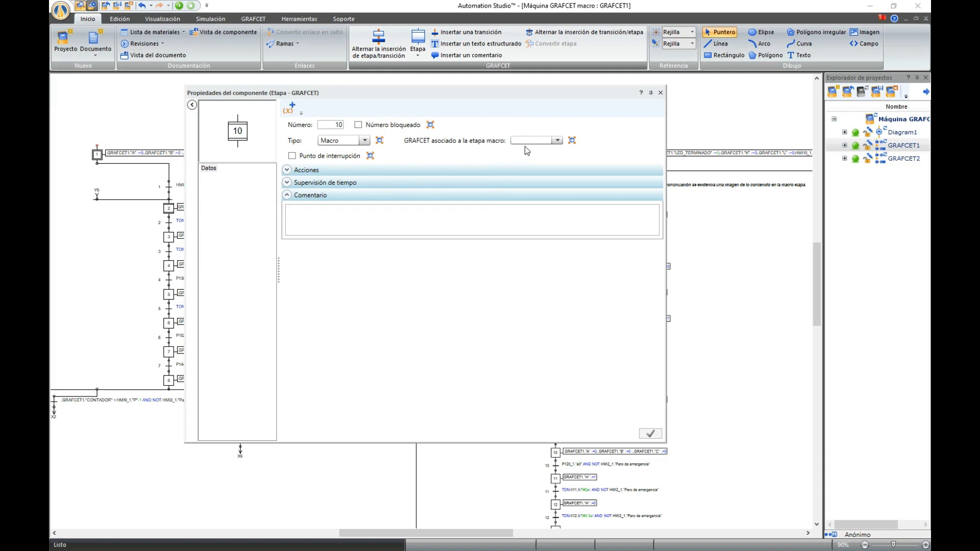
click(661, 92)
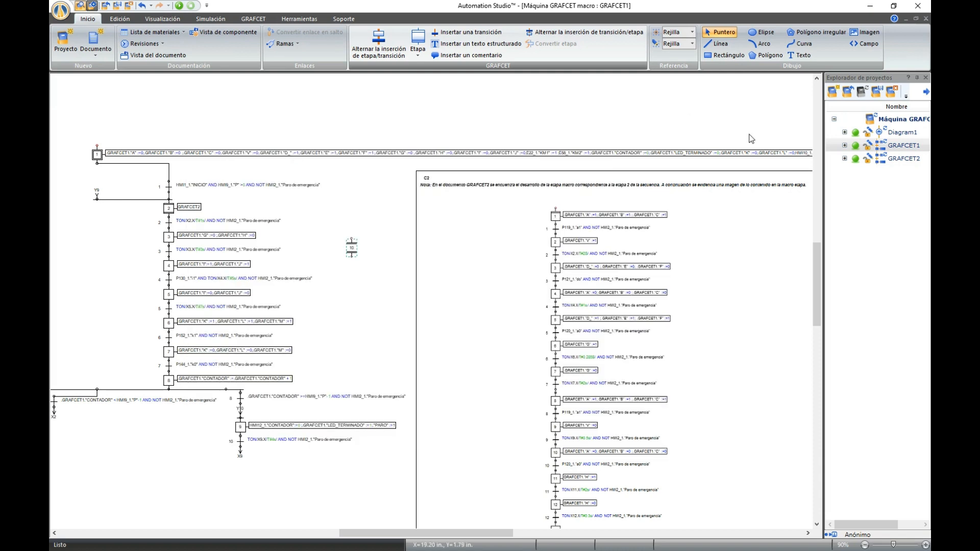
Add a new GRAFCET document to the Máquina GRAFCET macro project from the default template
right_click(871, 120)
mouse_move(734, 175)
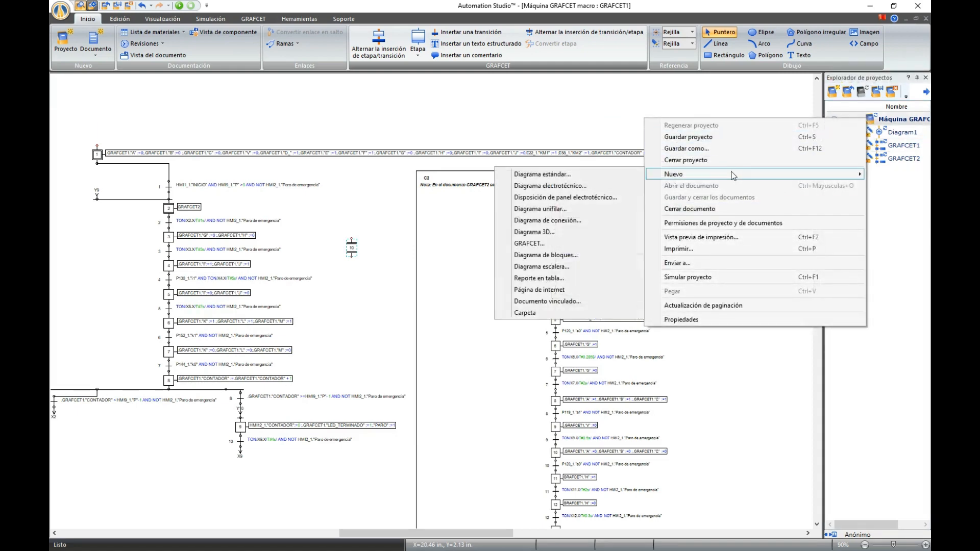
click(592, 244)
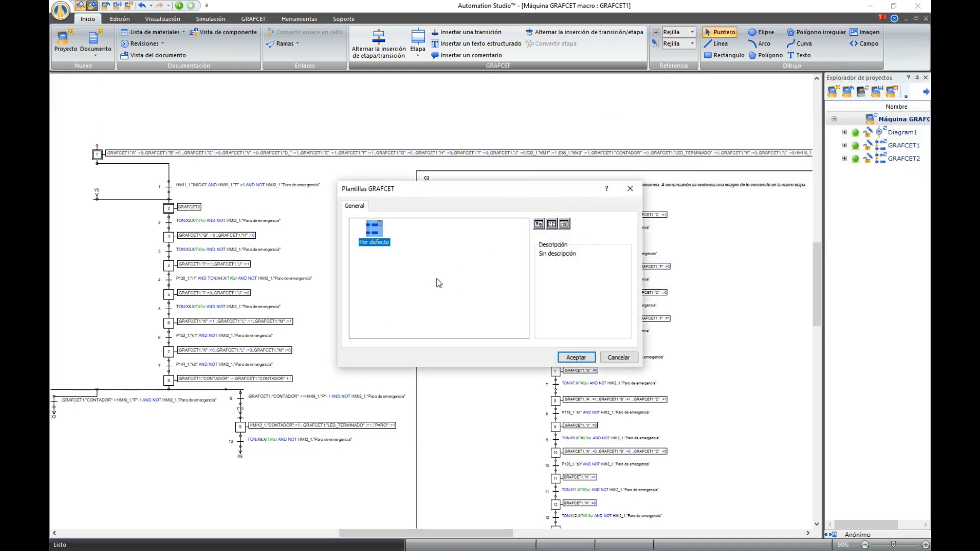
click(576, 357)
click(650, 415)
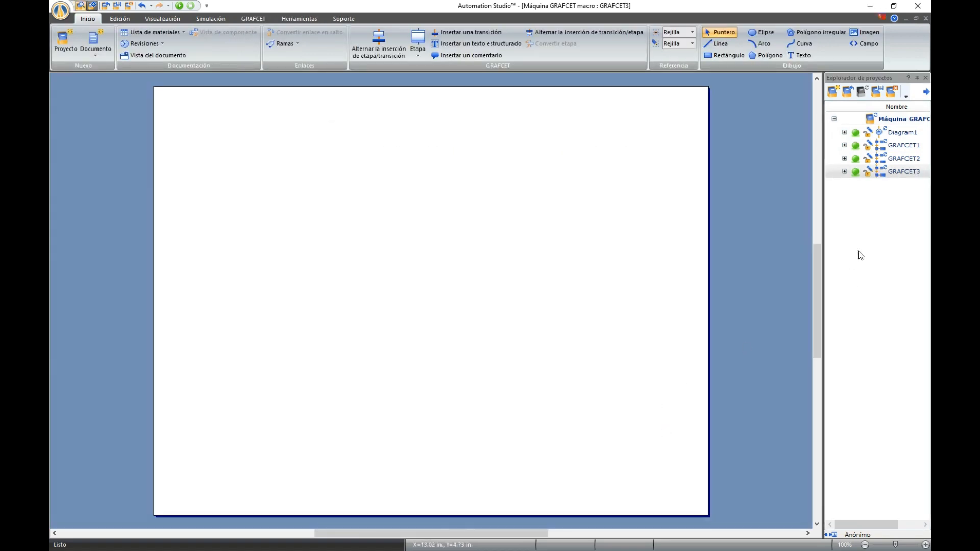
Choose the Macro class in GRAFCET3's document properties as a demonstration, and close them without saving
right_click(871, 172)
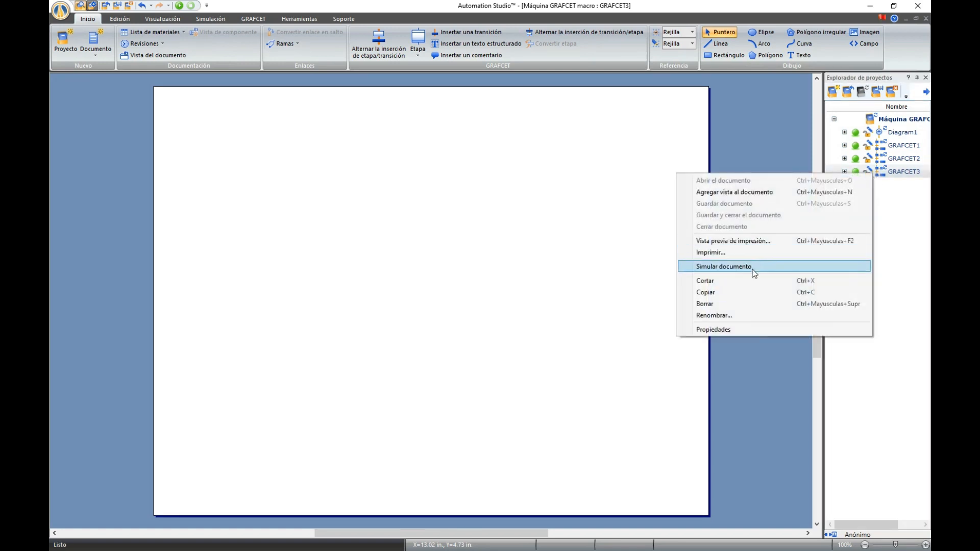
click(750, 329)
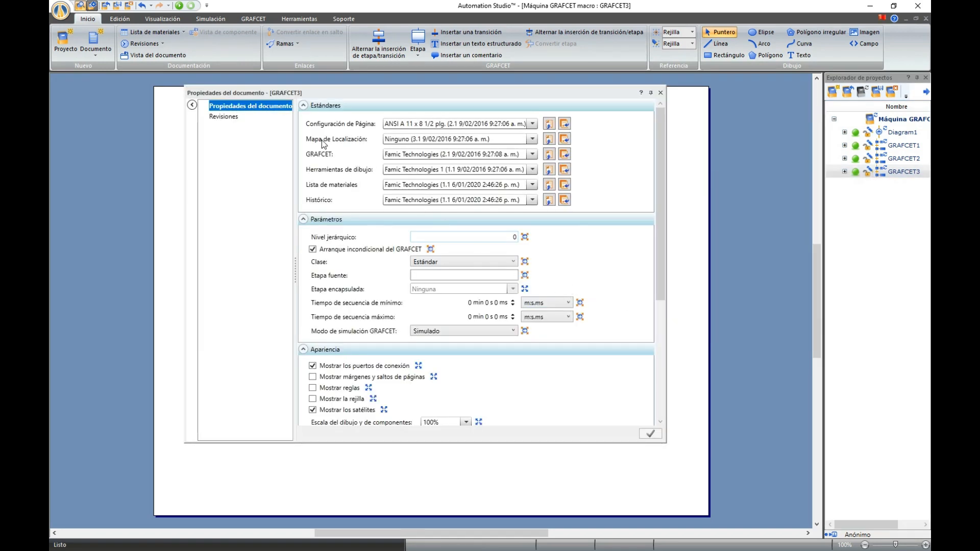
click(422, 262)
click(432, 282)
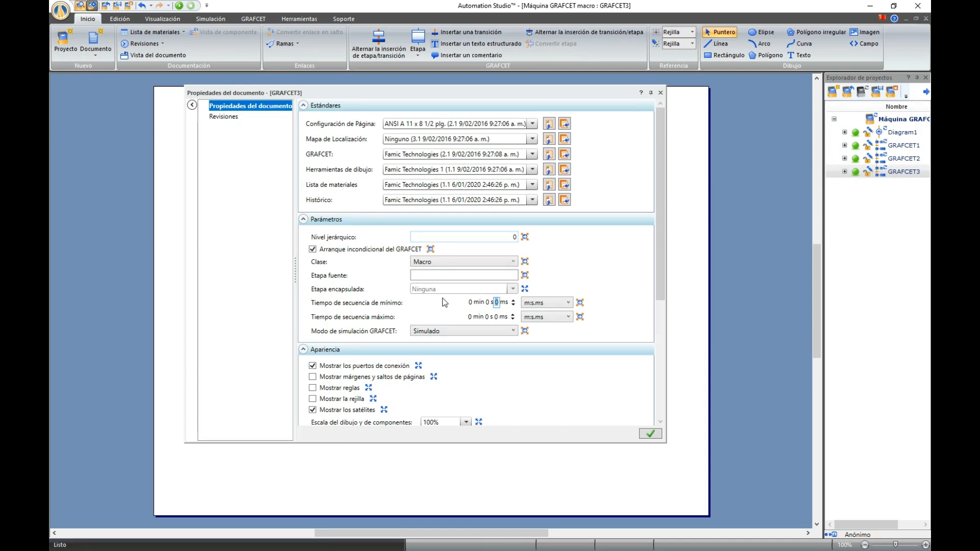
click(660, 93)
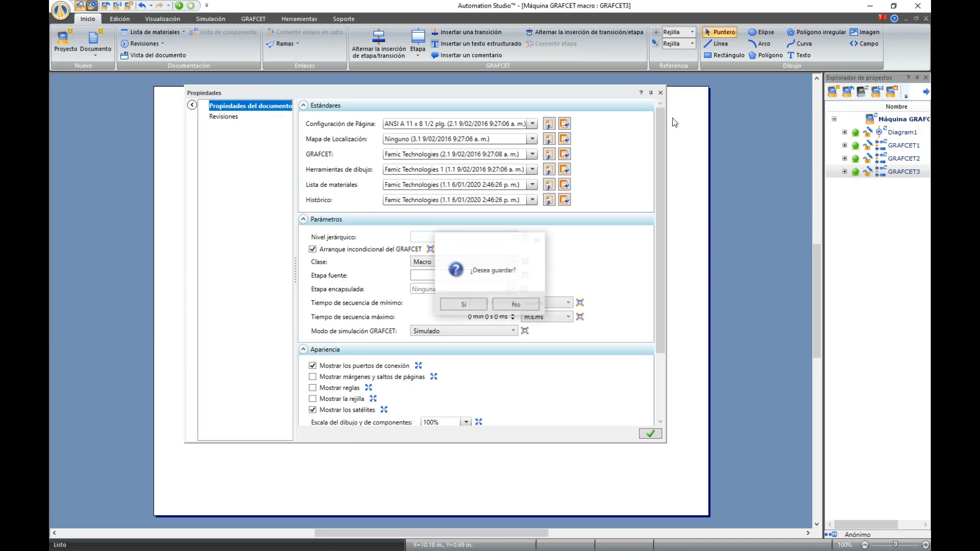
click(532, 306)
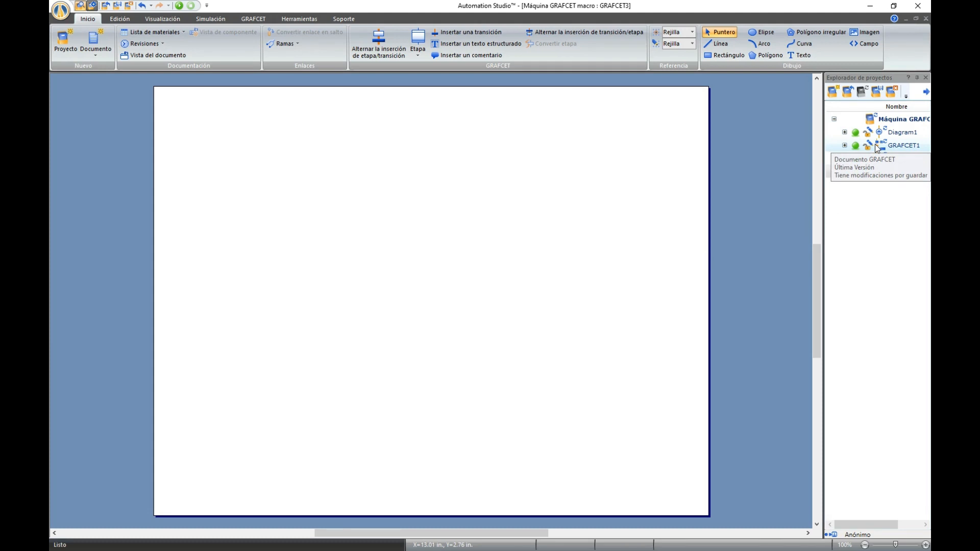
Open GRAFCET1 and examine the main sequence around the macro-step numbered 2
double_click(897, 146)
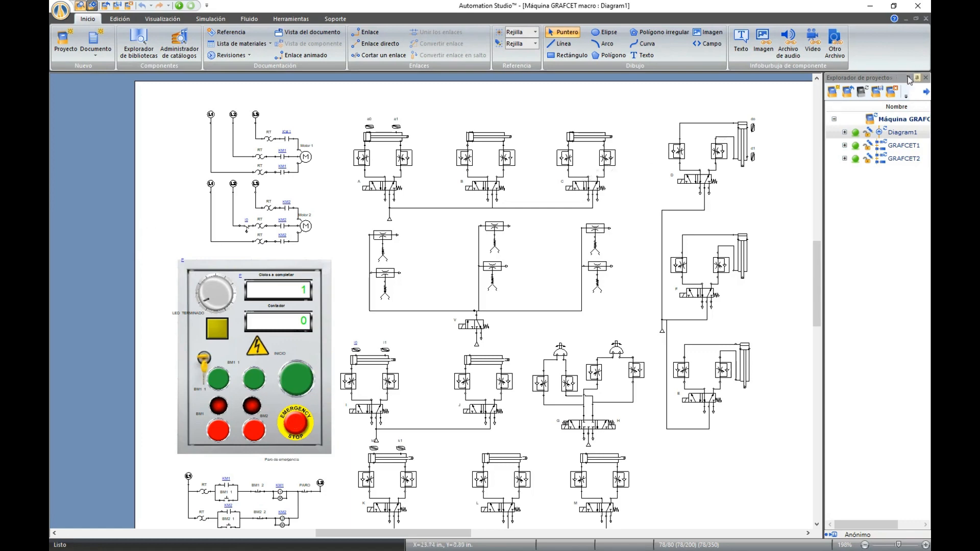
double_click(904, 145)
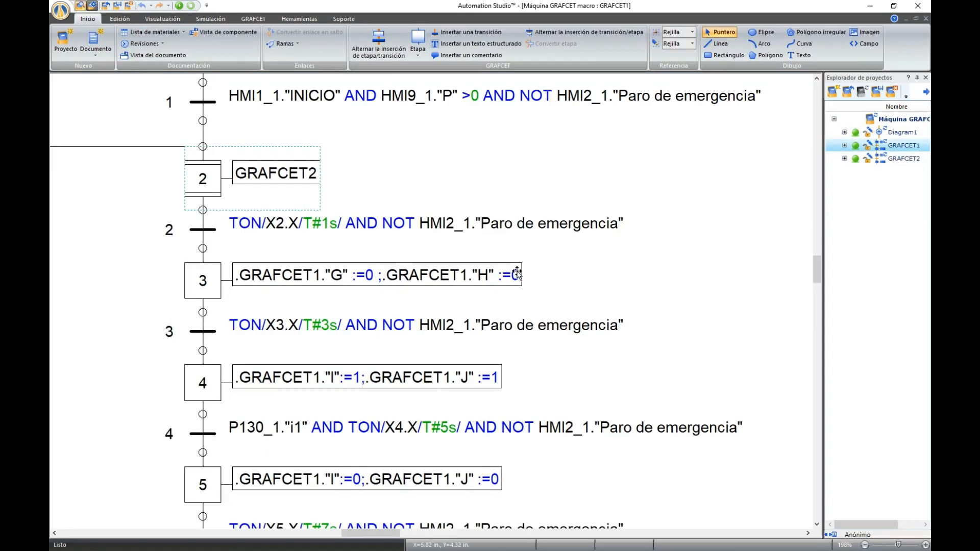
click(865, 545)
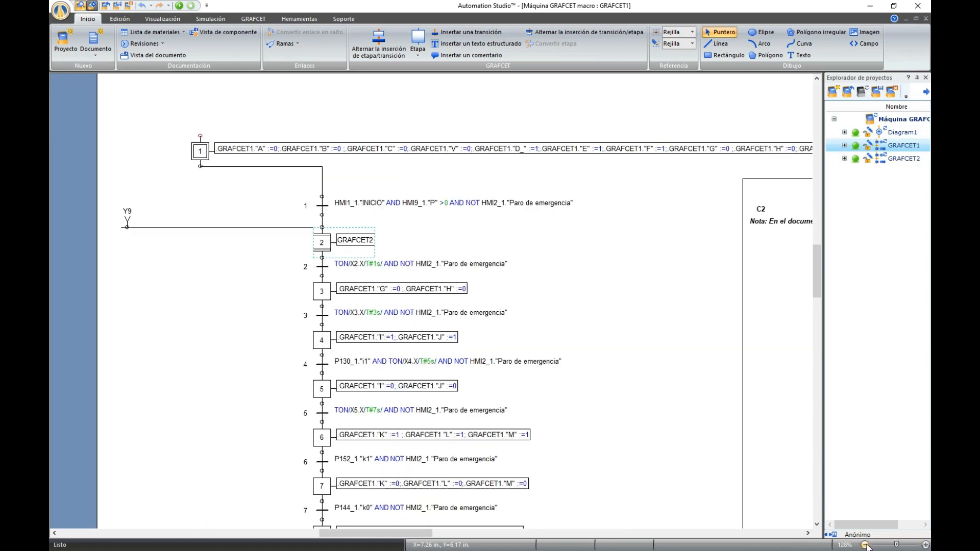
click(562, 243)
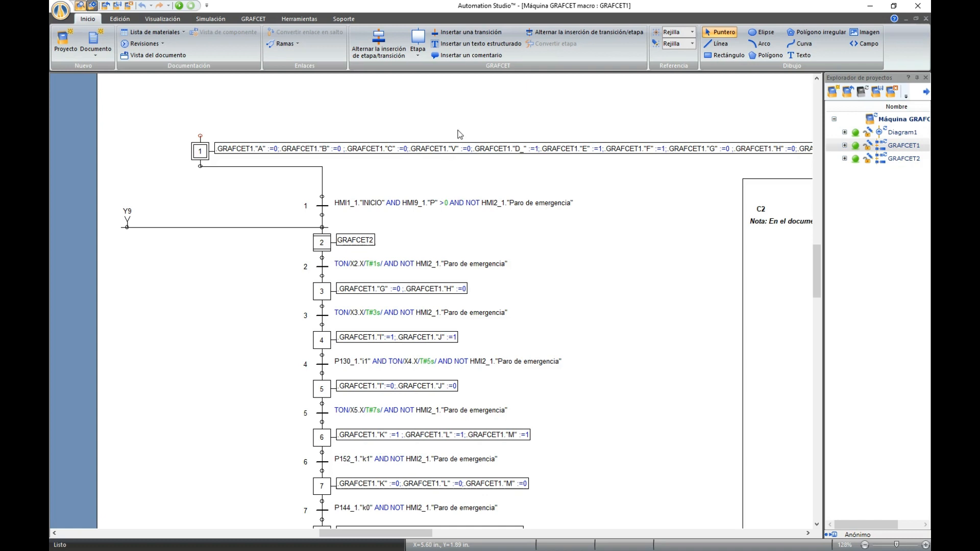
scroll(455, 194, down, 3)
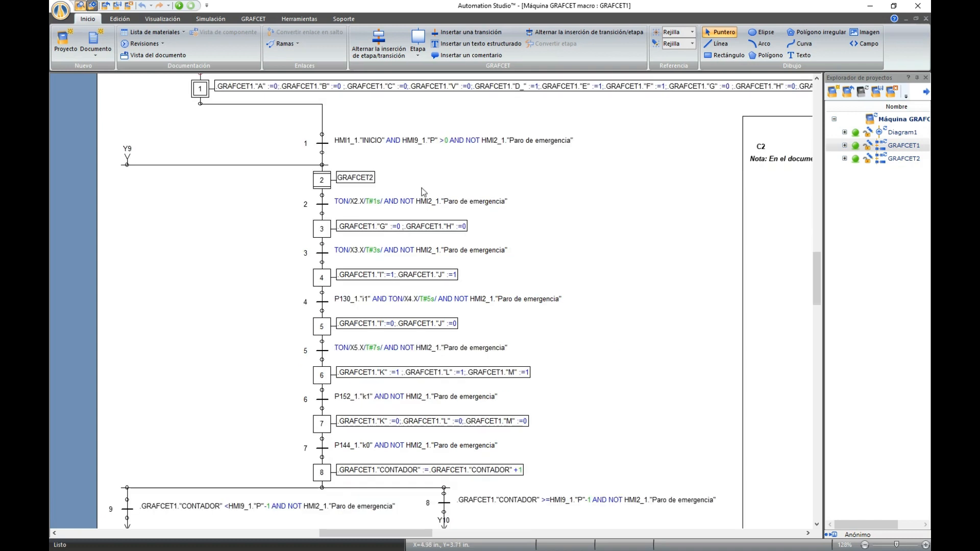
click(926, 545)
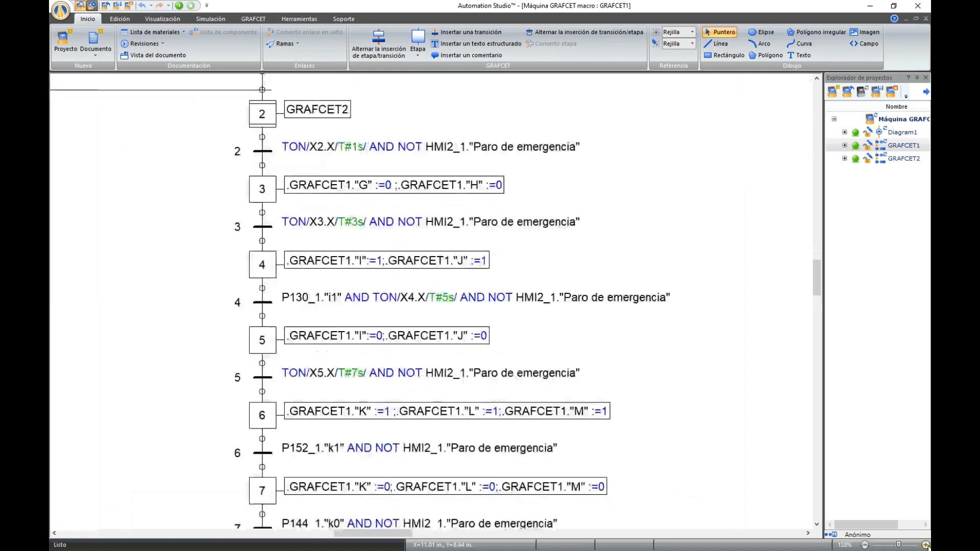
scroll(501, 285, up, 3)
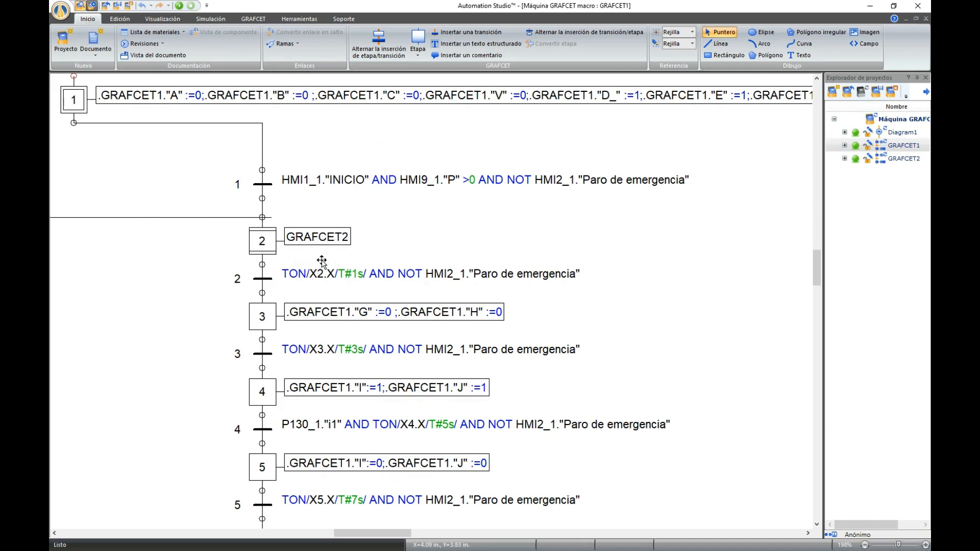
Inspect the type of macro-step 2 and the documents offered for its associated GRAFCET in its properties
double_click(309, 237)
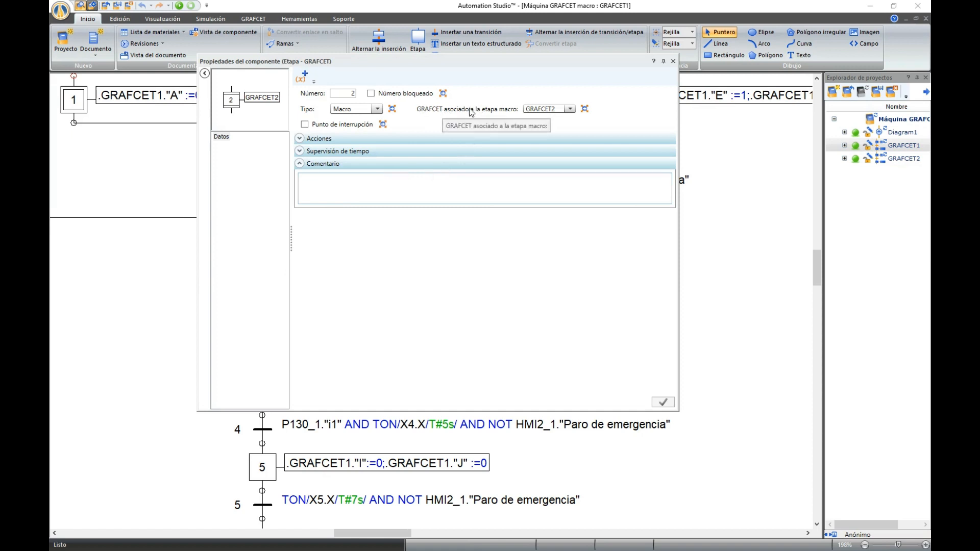
click(570, 109)
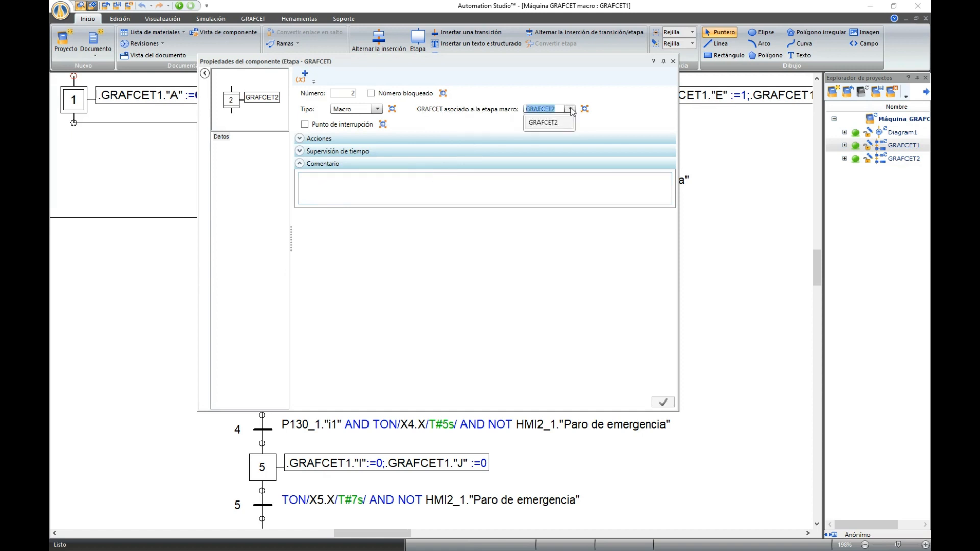
click(571, 109)
click(672, 60)
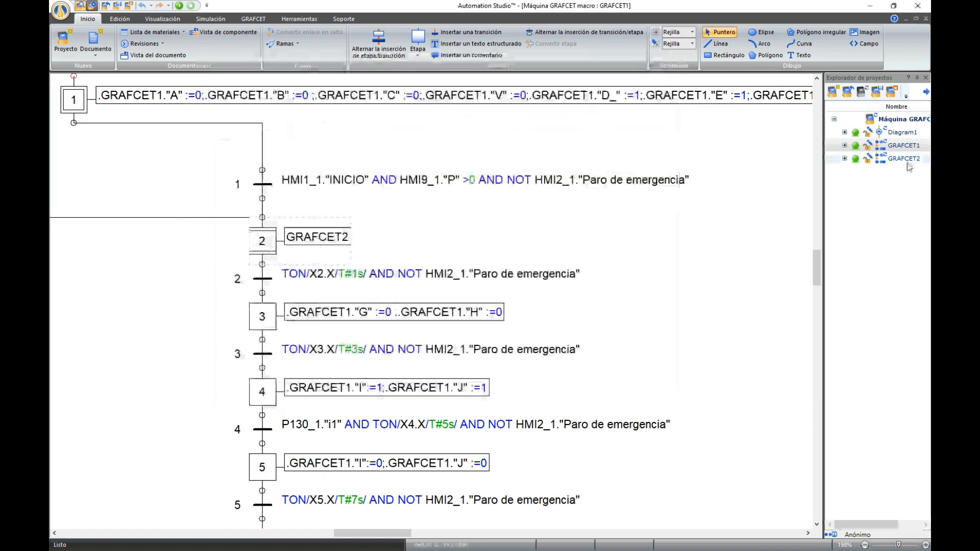
Open GRAFCET2 and examine the macro-step's sequence from its entry step 1 to its exit step 13
double_click(904, 158)
scroll(460, 281, up, 6)
scroll(460, 281, down, 9)
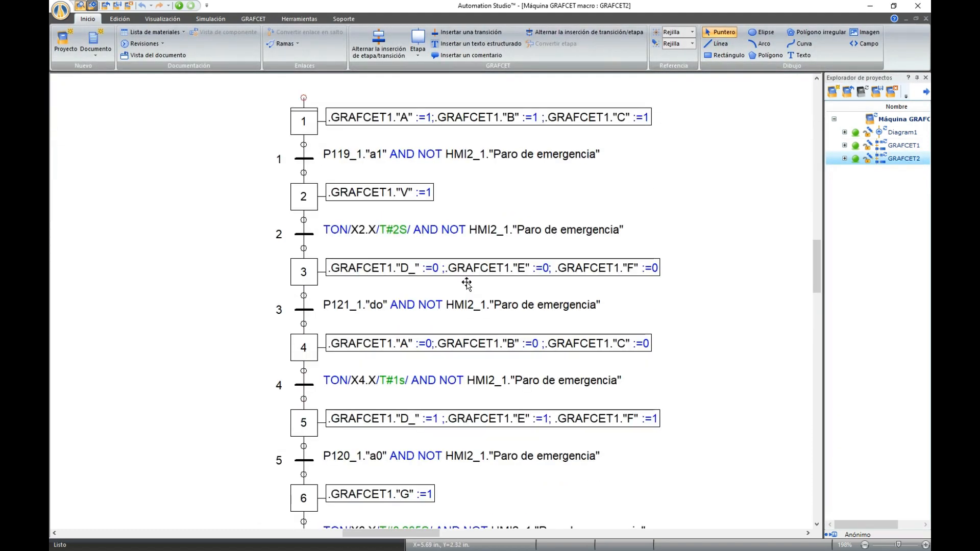
scroll(470, 278, down, 8)
scroll(476, 270, down, 8)
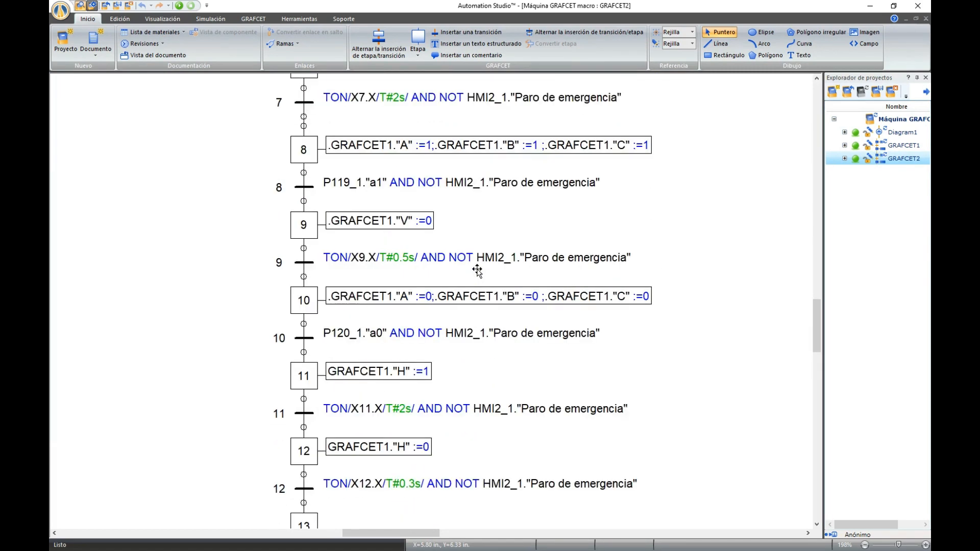
scroll(477, 271, up, 7)
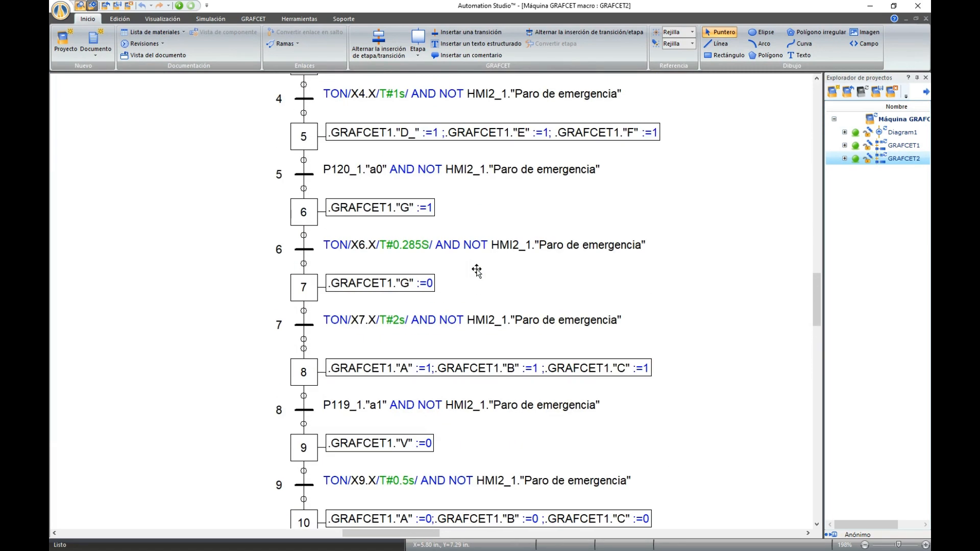
scroll(477, 270, up, 10)
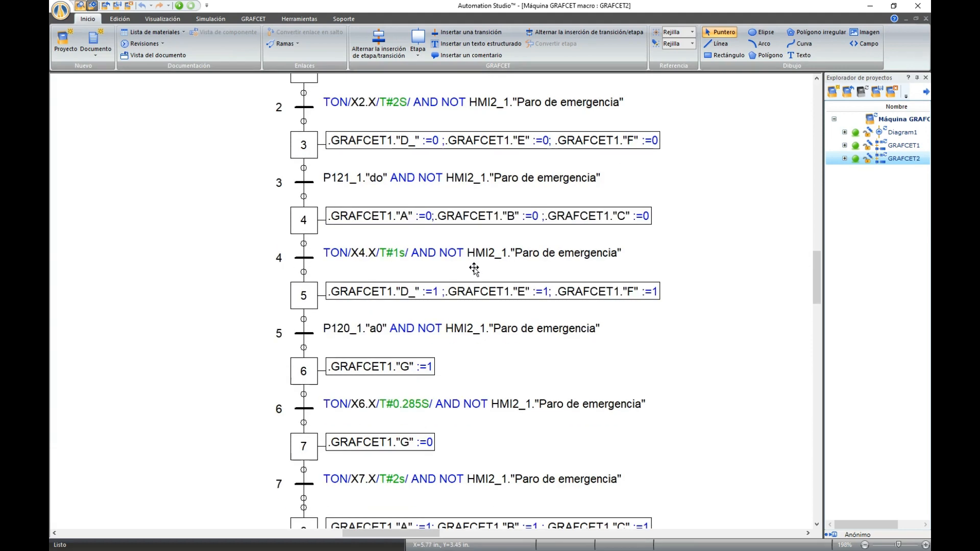
scroll(470, 268, down, 1)
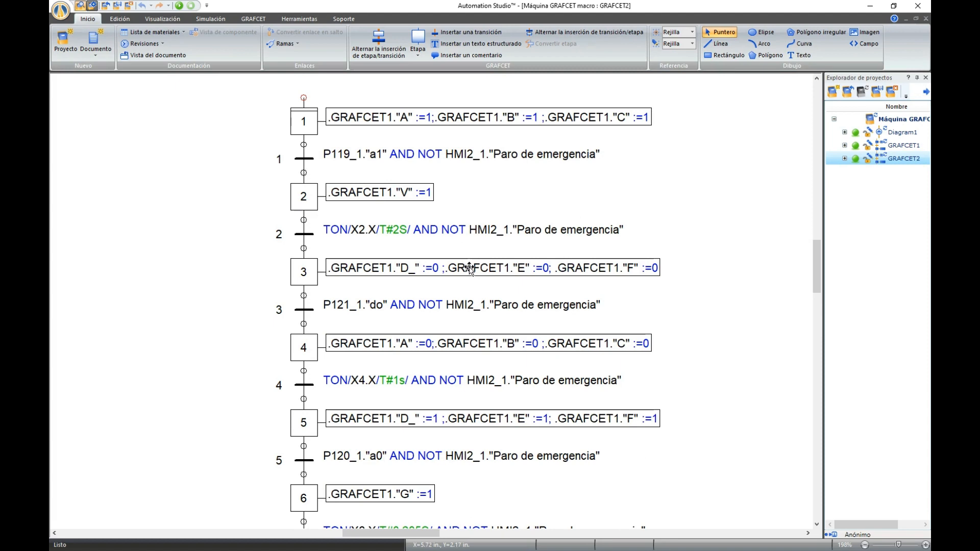
scroll(538, 204, up, 1)
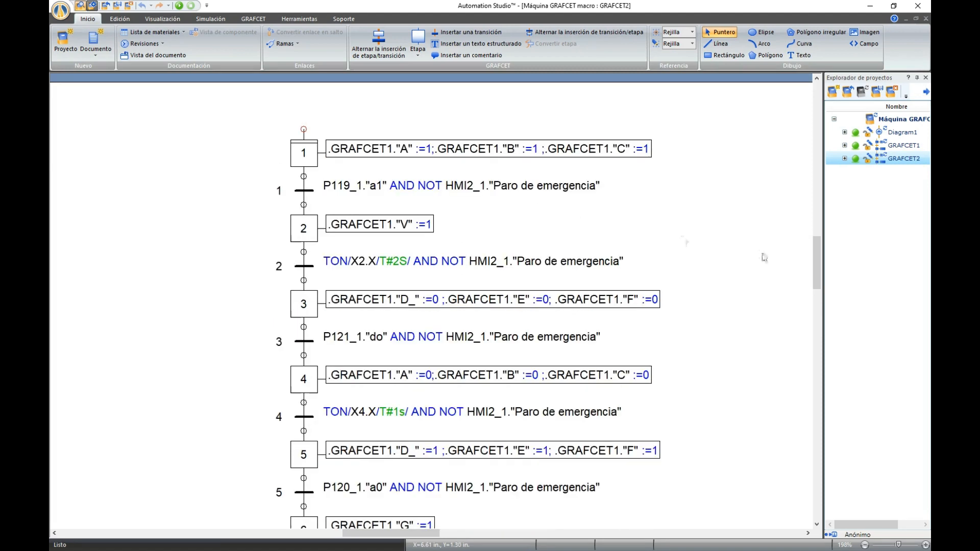
drag(817, 260, 838, 344)
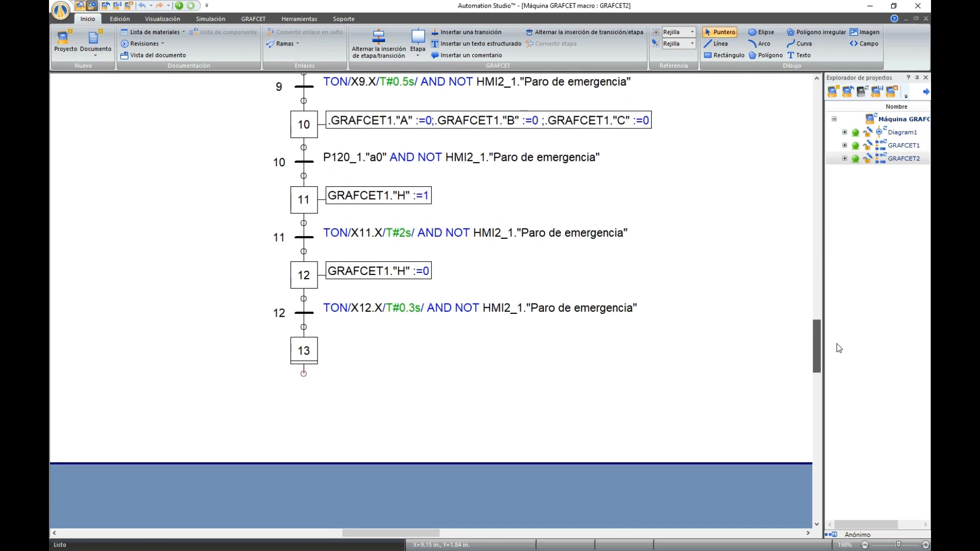
Examine the rest of GRAFCET1's sequence, including the CONTADOR branches and the C2 note showing the macro-step's contents
double_click(878, 149)
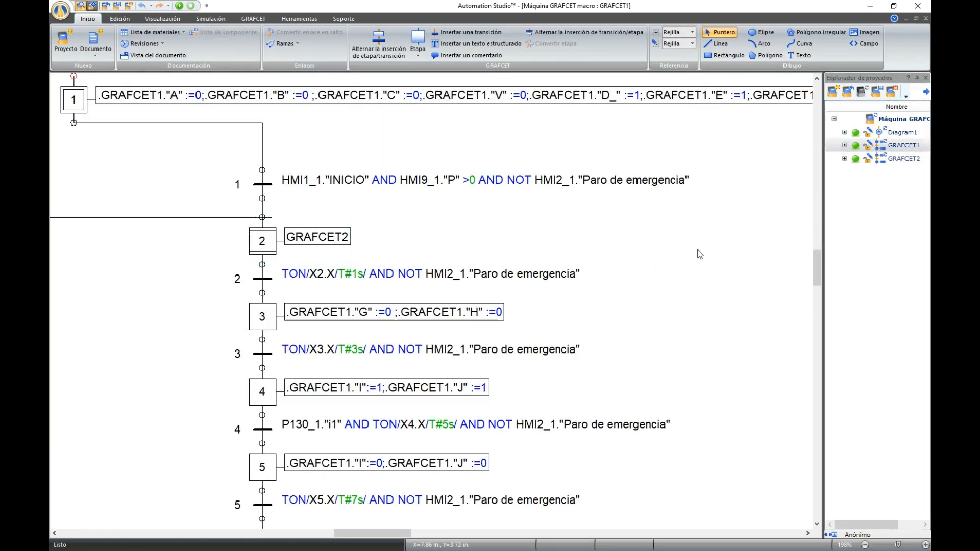
scroll(600, 271, down, 2)
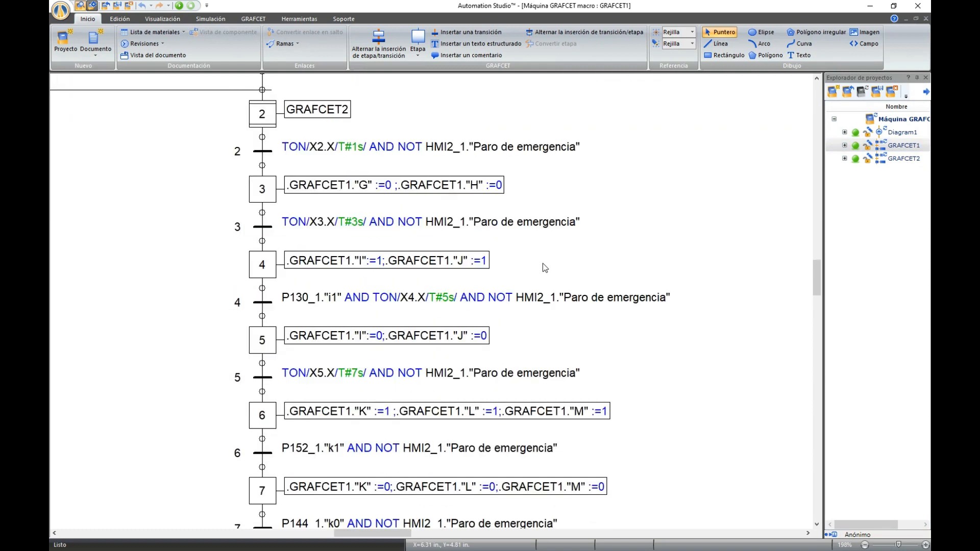
scroll(543, 263, down, 1)
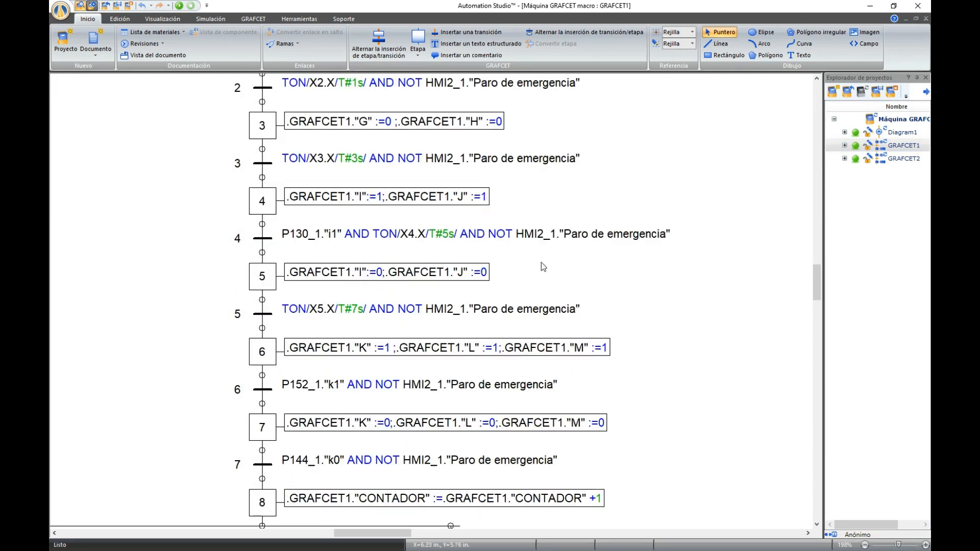
scroll(608, 254, down, 3)
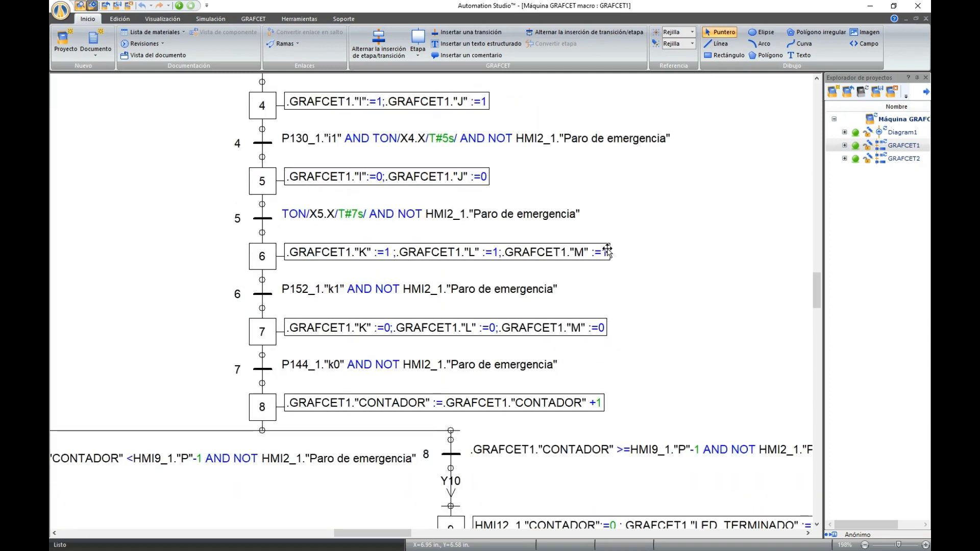
scroll(607, 252, down, 6)
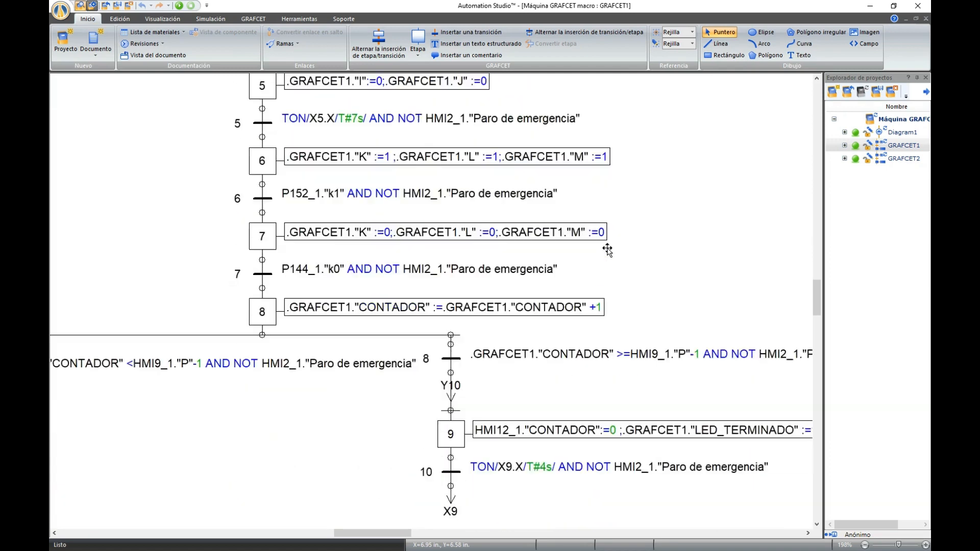
click(864, 545)
click(864, 545)
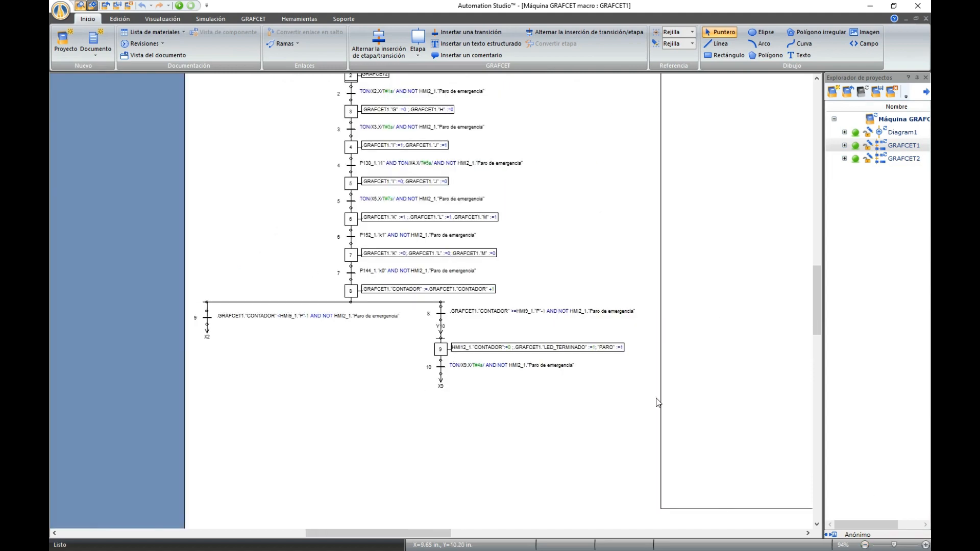
scroll(656, 402, up, 2)
drag(422, 534, 511, 536)
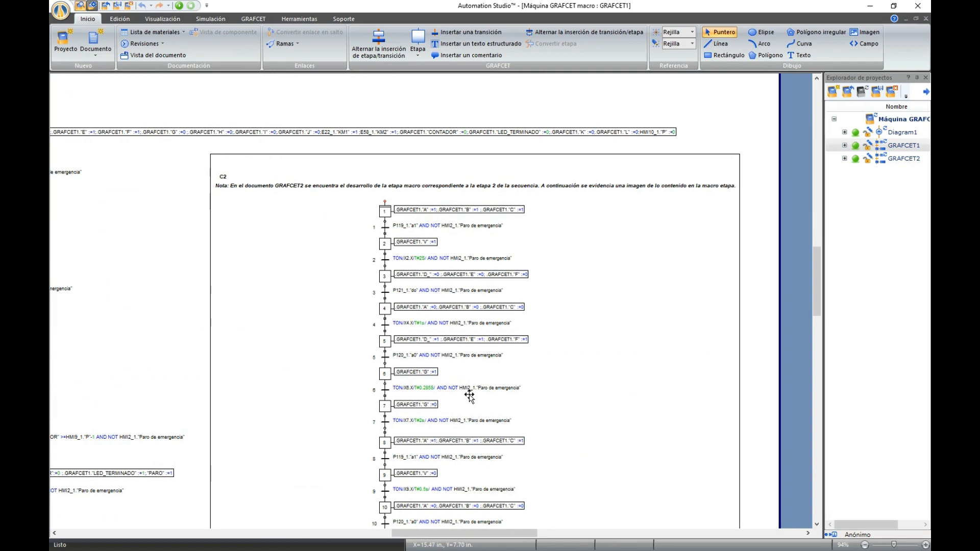
scroll(469, 396, down, 2)
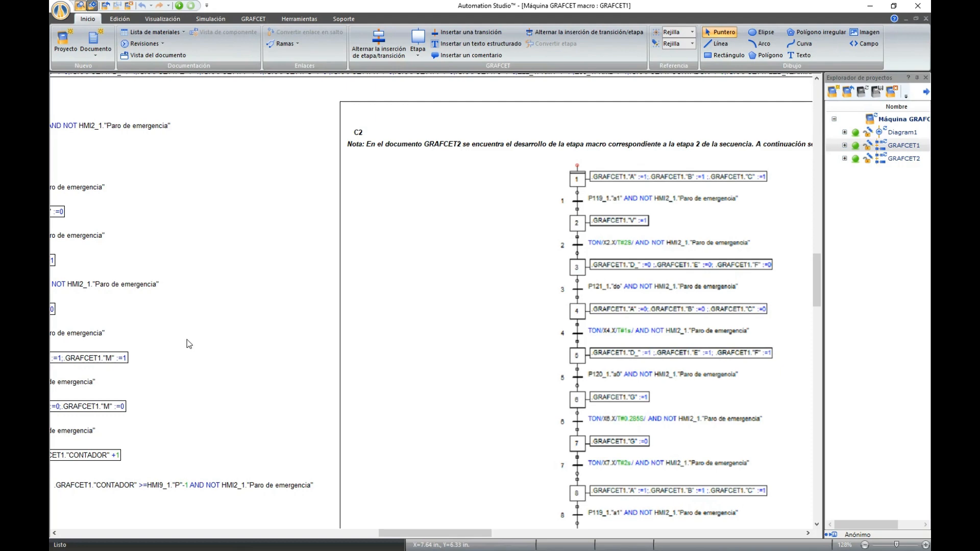
Start the project simulation with Diagram1 displayed, and close the project explorer to enlarge the view
double_click(912, 132)
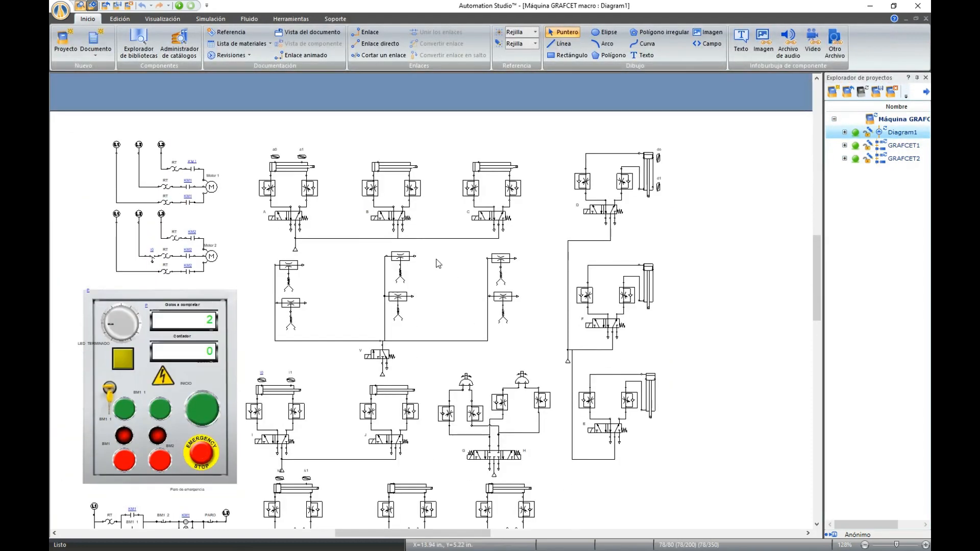
drag(445, 534, 433, 534)
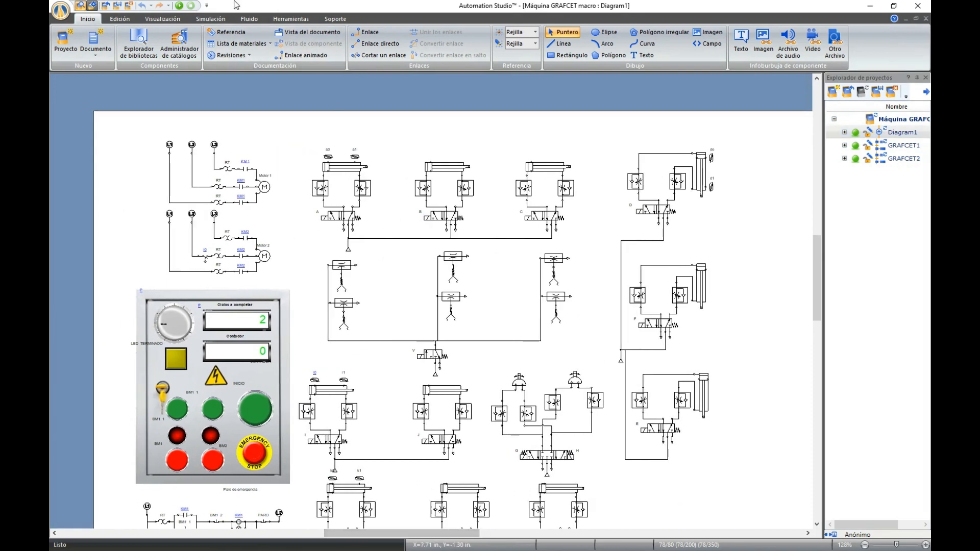
click(190, 5)
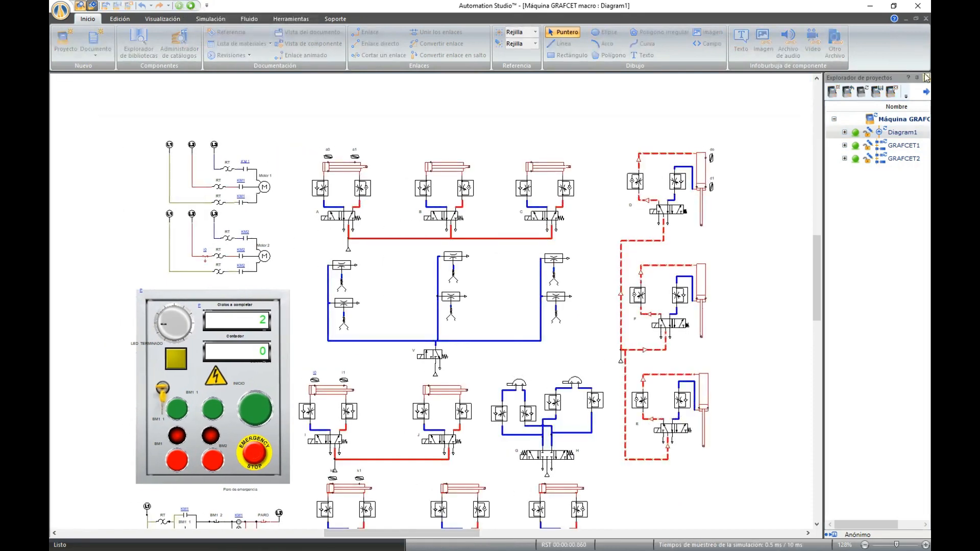
click(925, 78)
scroll(596, 194, down, 1)
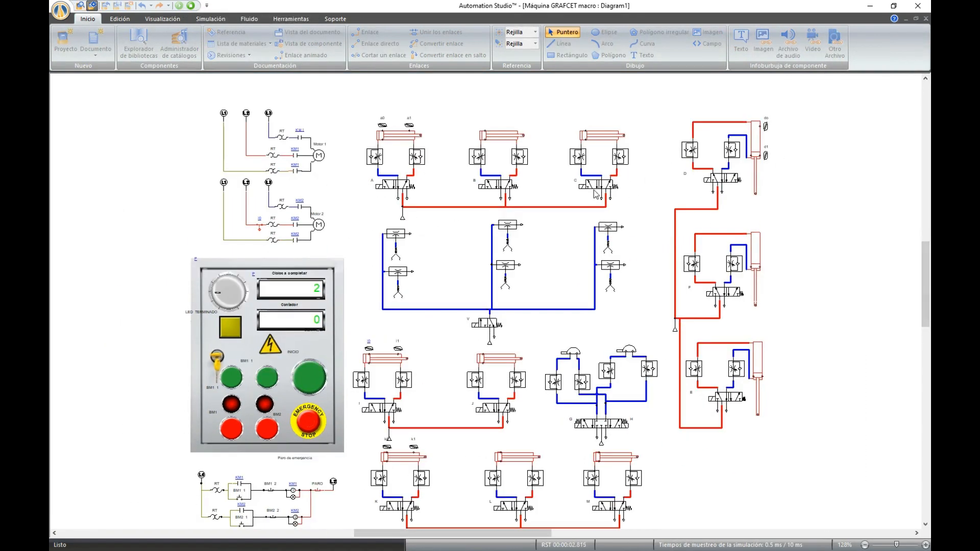
Set the cycles to complete to 1 on the control panel, start the motors and sequence, and follow the cylinders
click(219, 302)
click(259, 383)
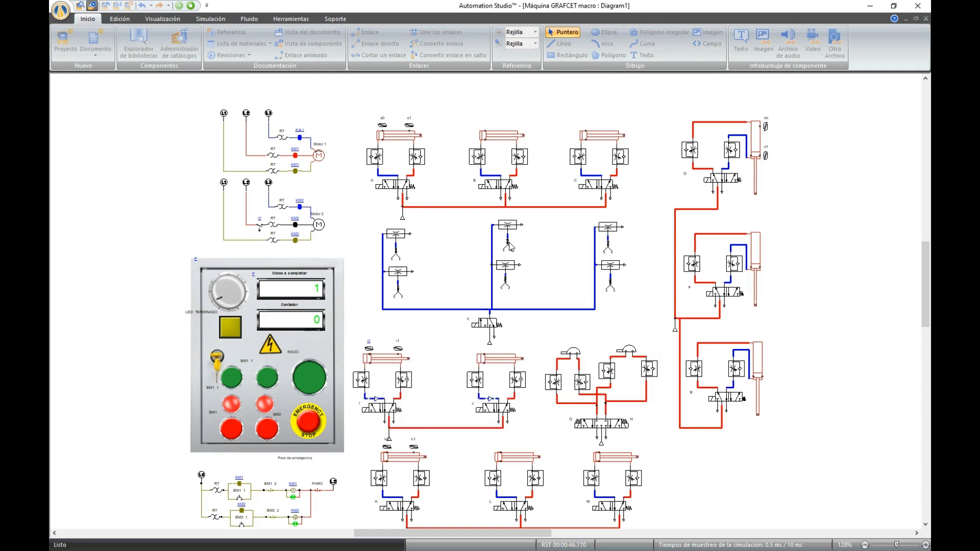
scroll(742, 372, down, 2)
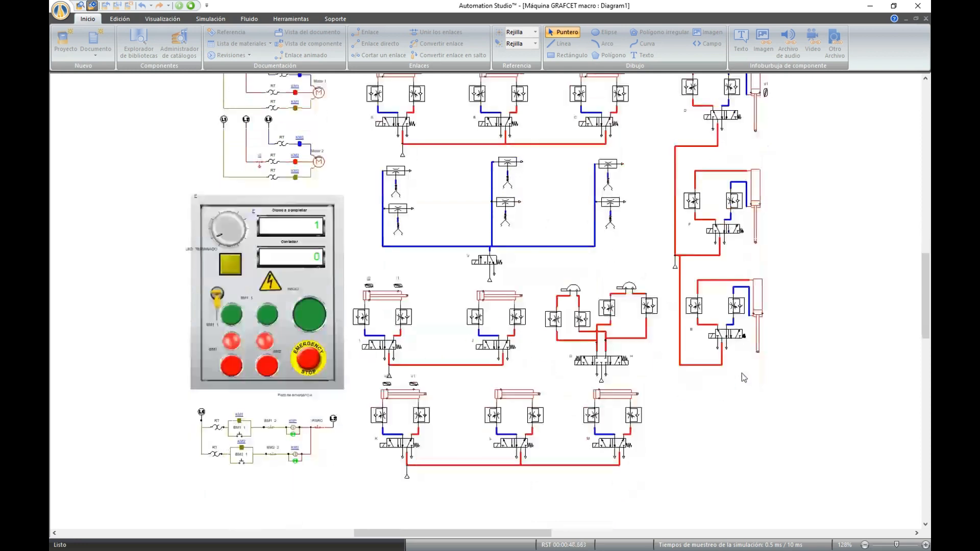